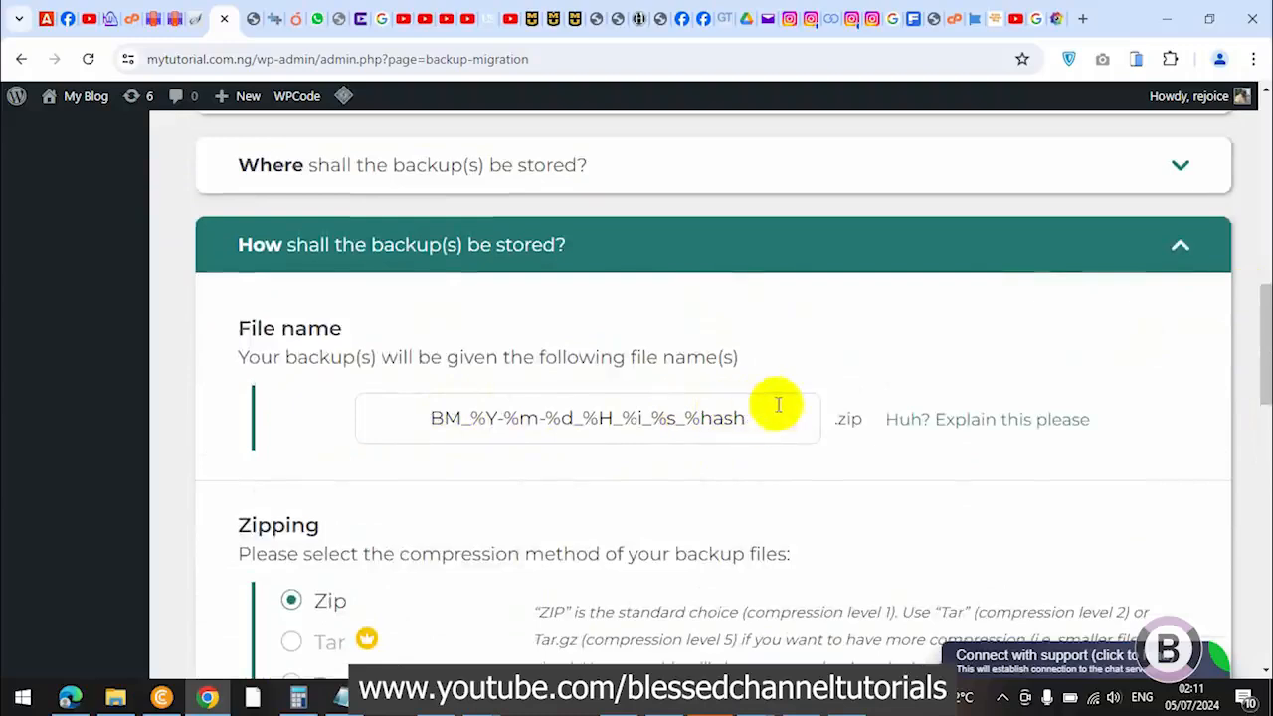
# Review the email notification settings, and collapse the "How shall the backup(s) be stored?" and "Other options" sections
pyautogui.click(1182, 249)
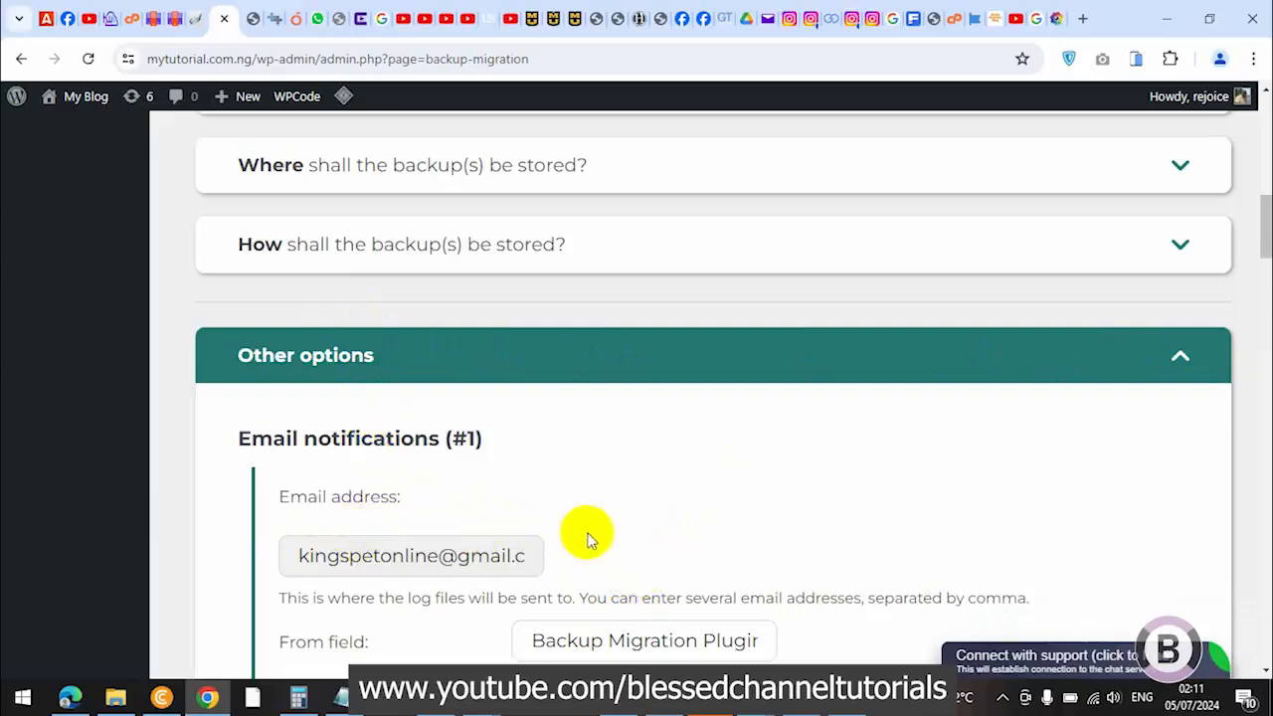
pyautogui.scroll(-3, 875, 463)
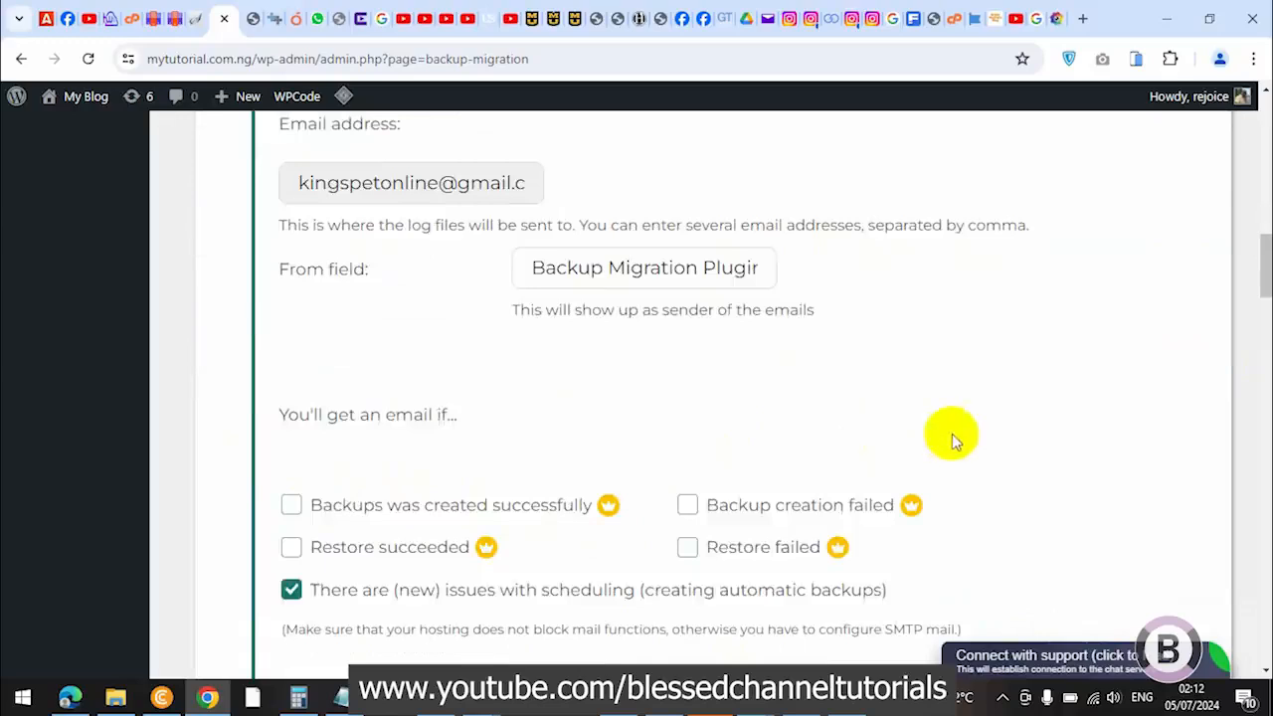
pyautogui.scroll(3, 921, 428)
pyautogui.click(1185, 364)
pyautogui.scroll(7, 866, 404)
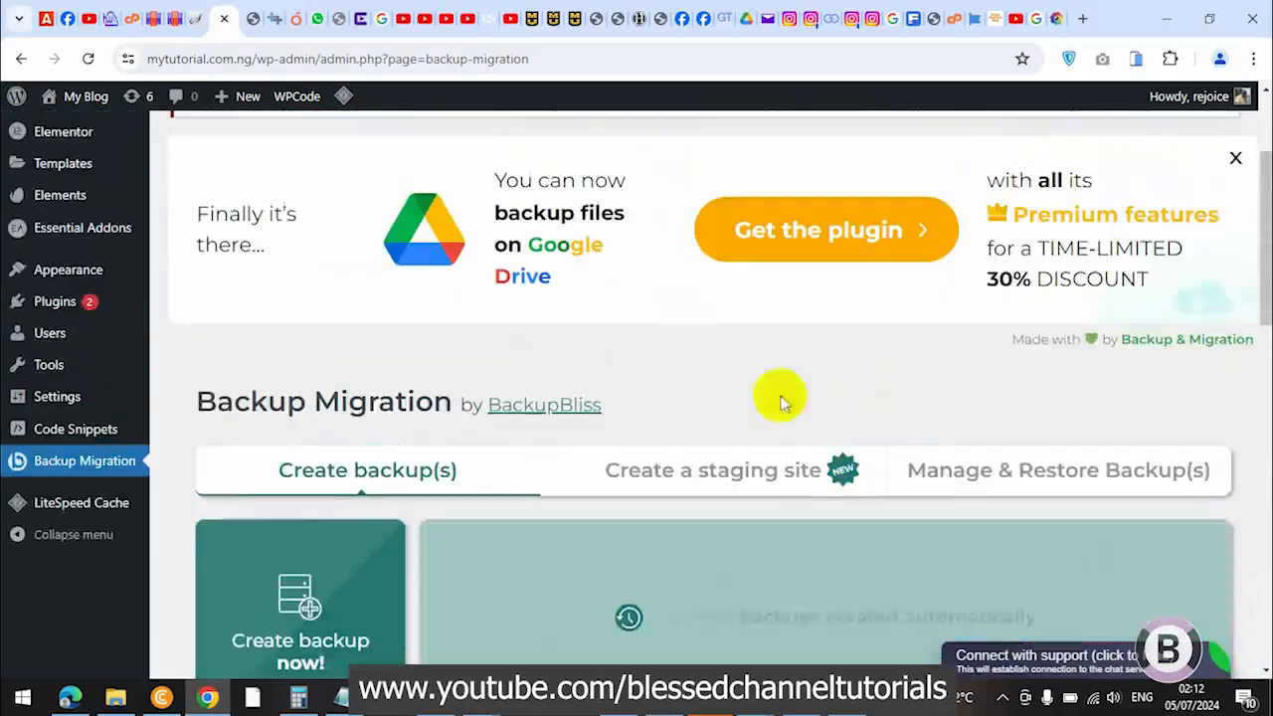
# Create a backup of the site immediately with the current selections
pyautogui.scroll(-2, 710, 393)
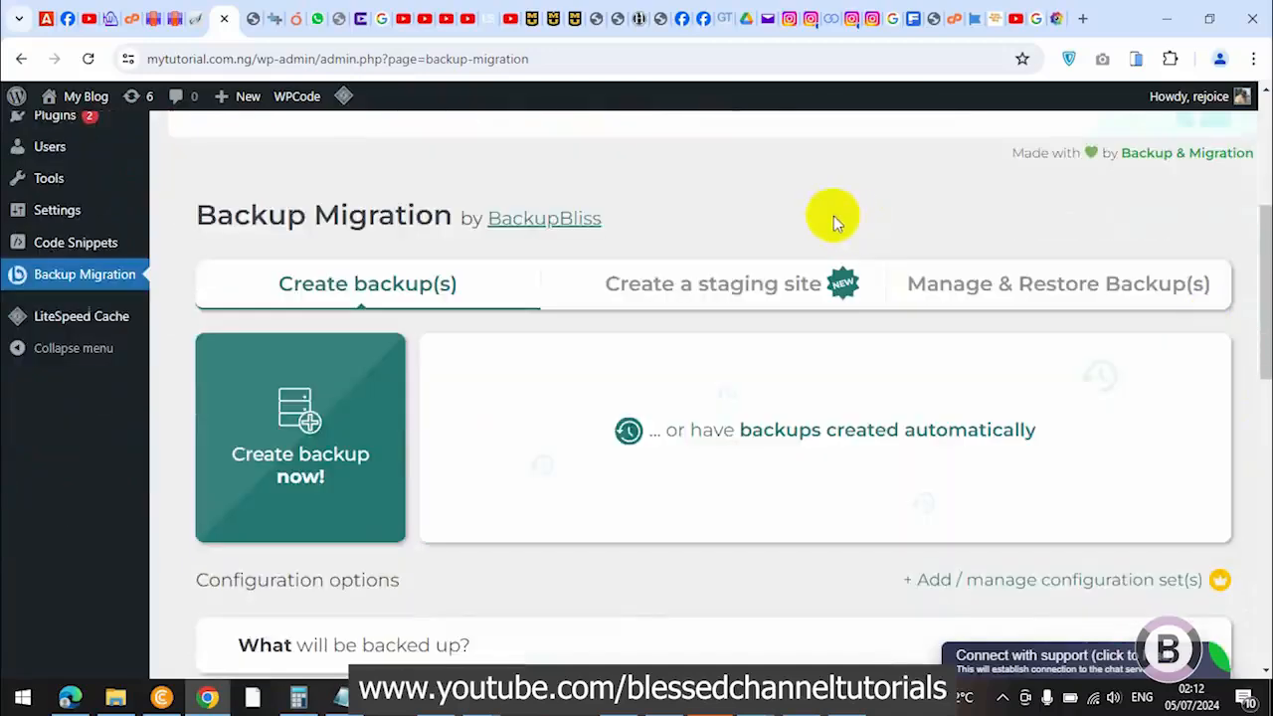
pyautogui.click(307, 423)
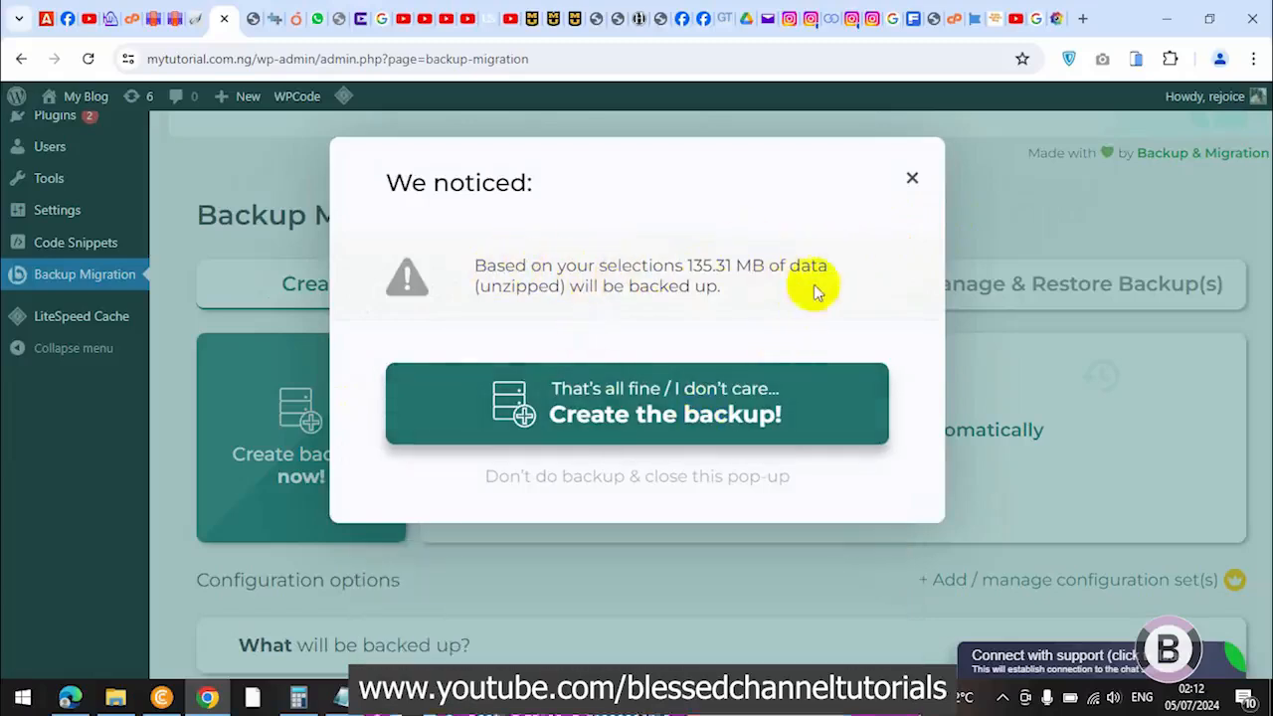
pyautogui.click(809, 400)
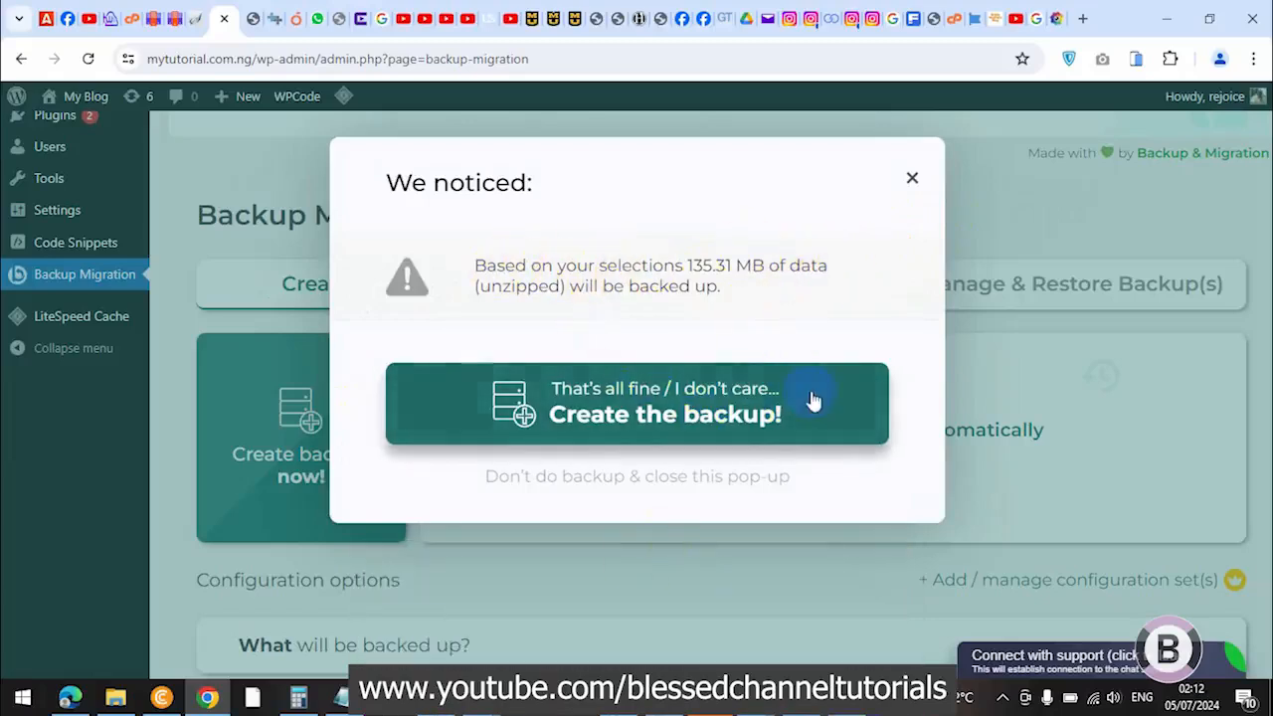
pyautogui.click(766, 418)
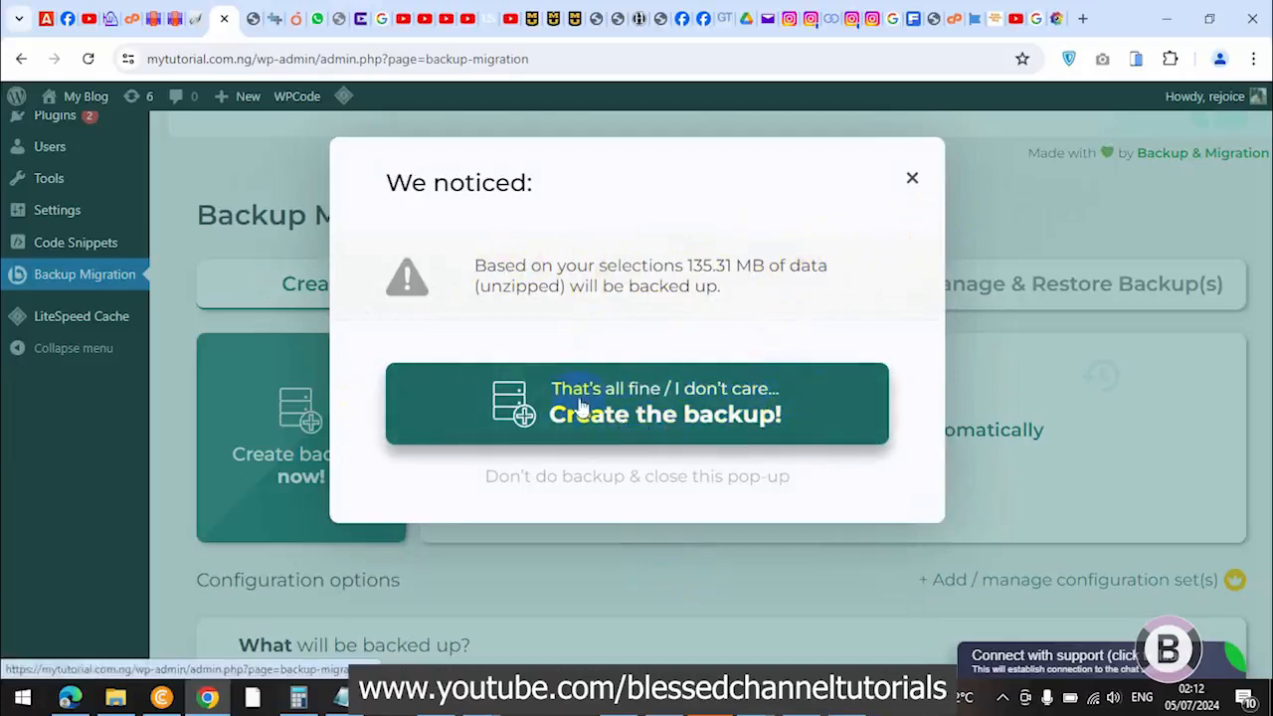
pyautogui.click(642, 415)
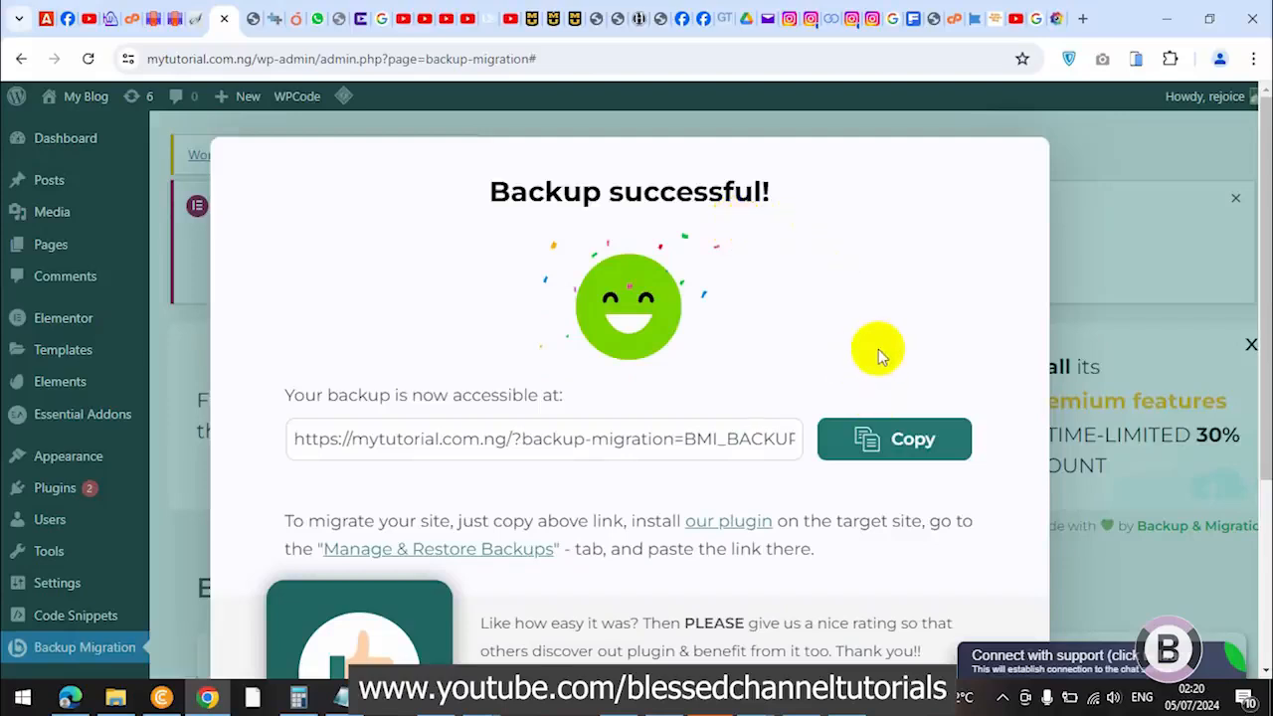
# Look through the backup completion details and copy the link to the backup
pyautogui.scroll(-3, 879, 349)
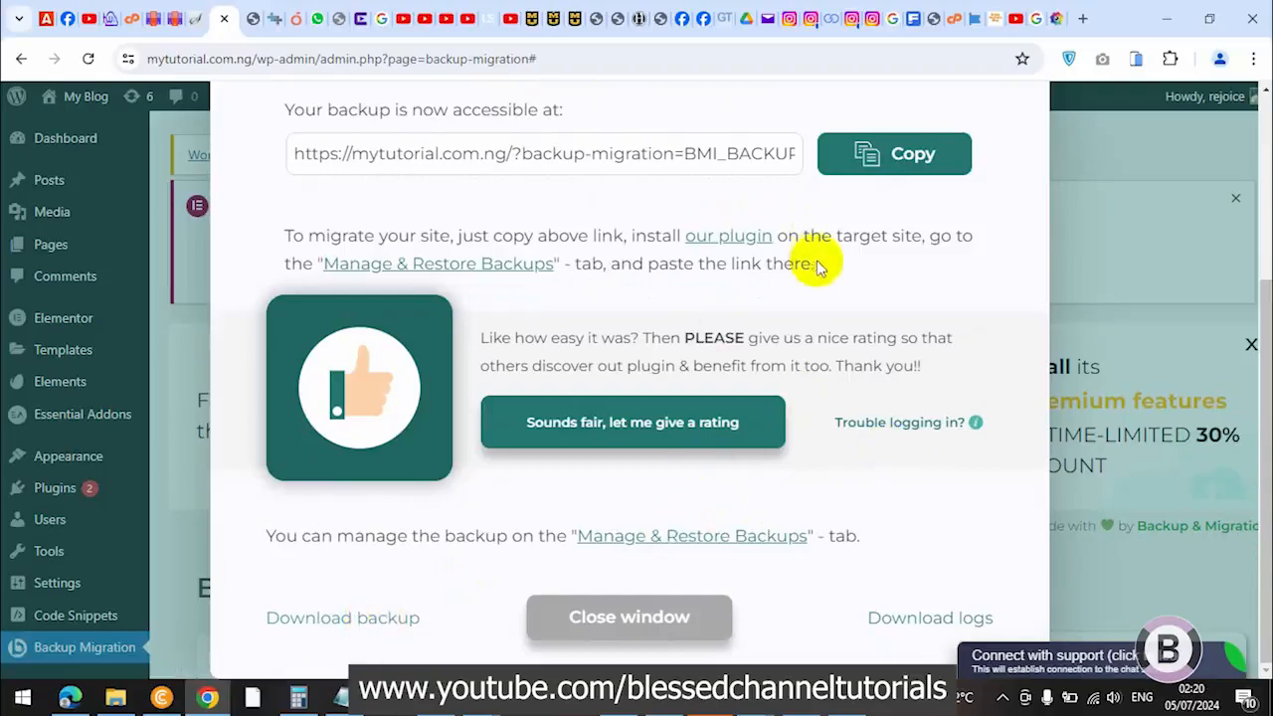
pyautogui.scroll(3, 810, 264)
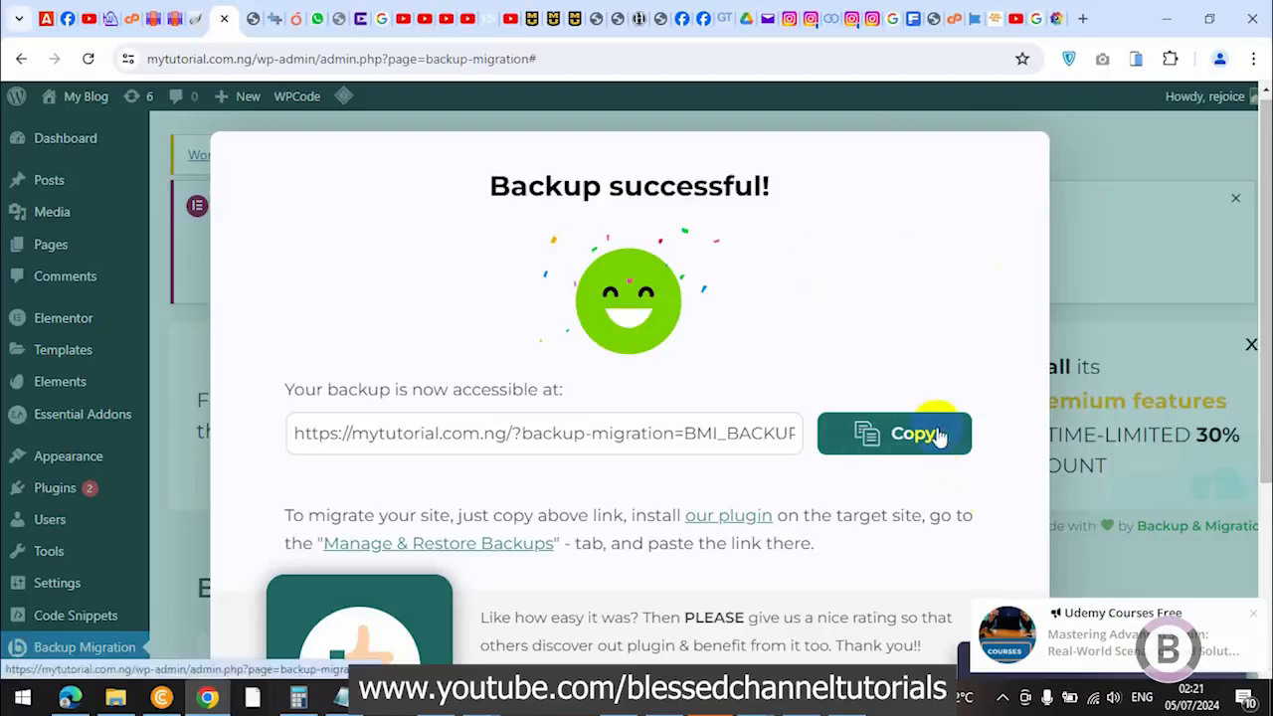
pyautogui.click(884, 446)
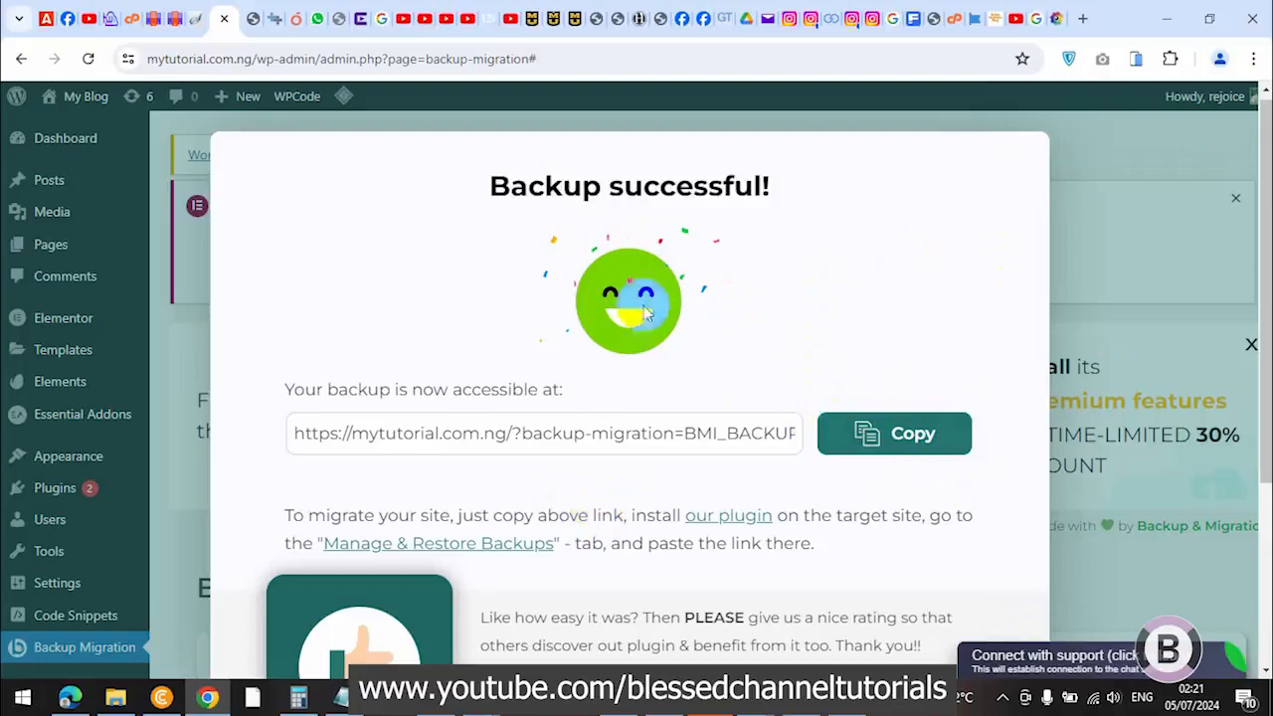
# Open the admin dashboard of the new WordPress installation at courses.mytutorial.com.ng from the Softaculous installation page
pyautogui.click(199, 14)
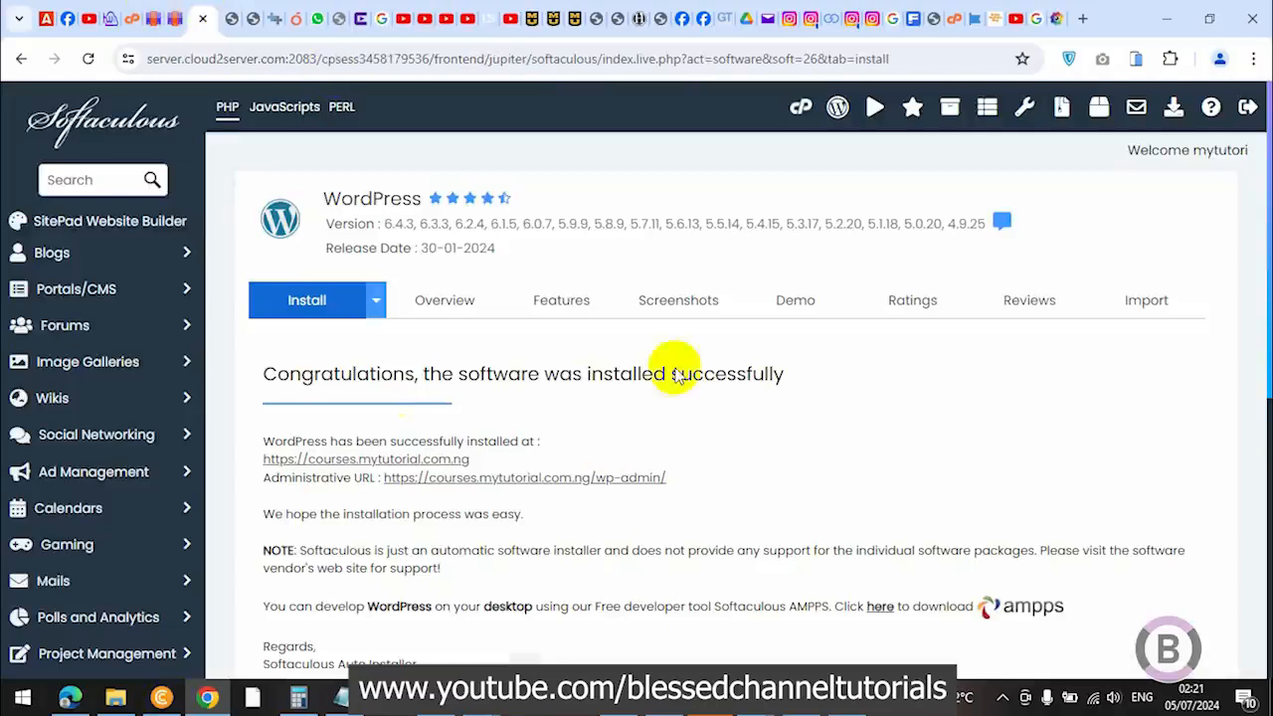
pyautogui.middleClick(597, 486)
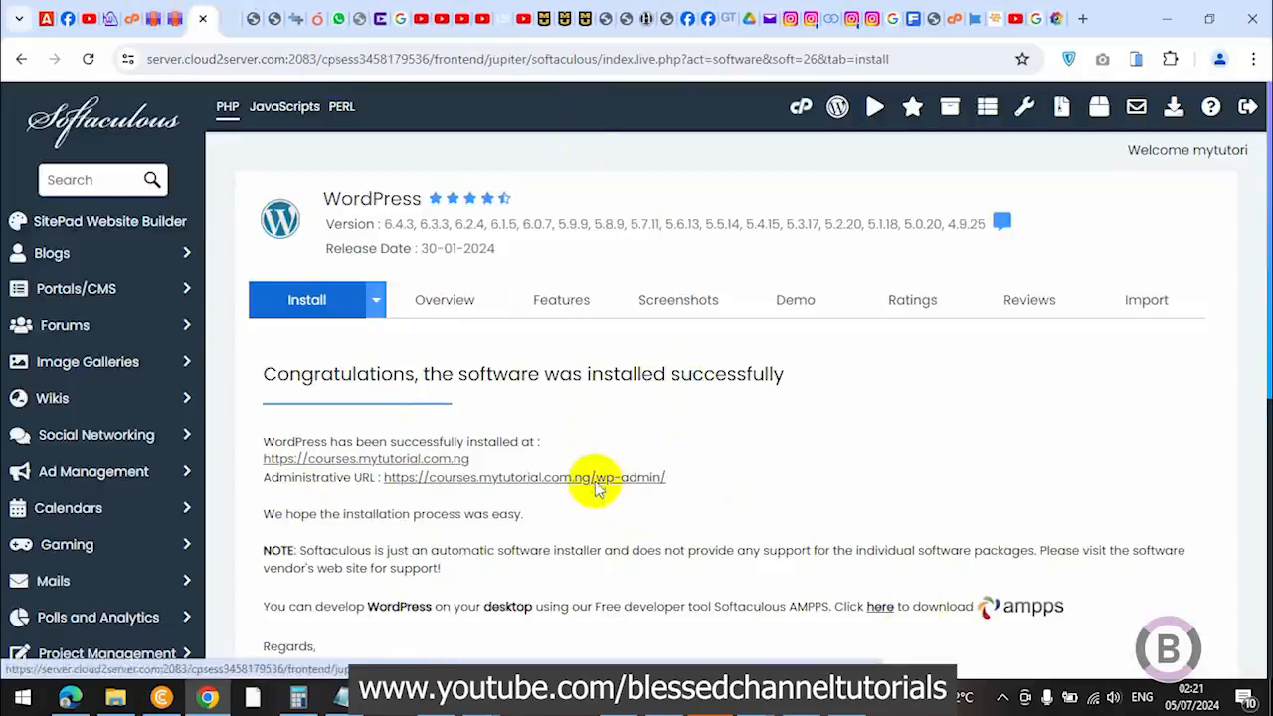
pyautogui.click(236, 14)
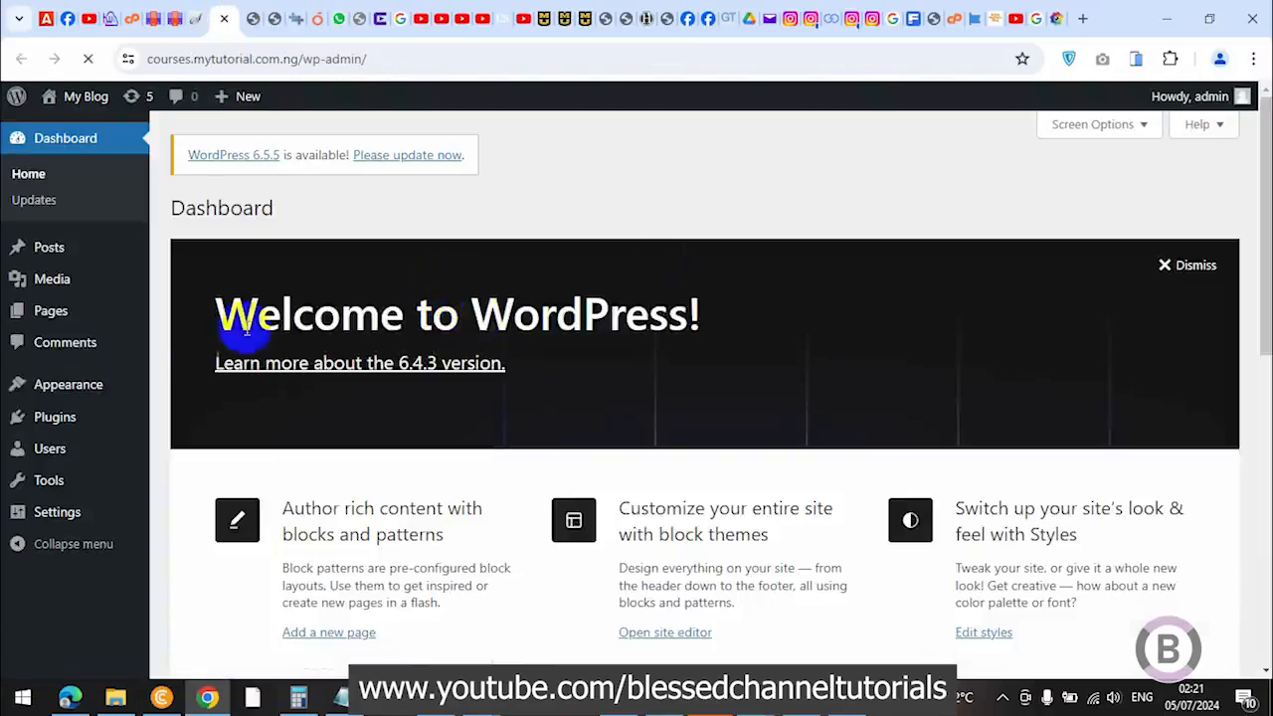
# Move the "Hello world!" post to the trash and delete it permanently
pyautogui.moveTo(83, 429)
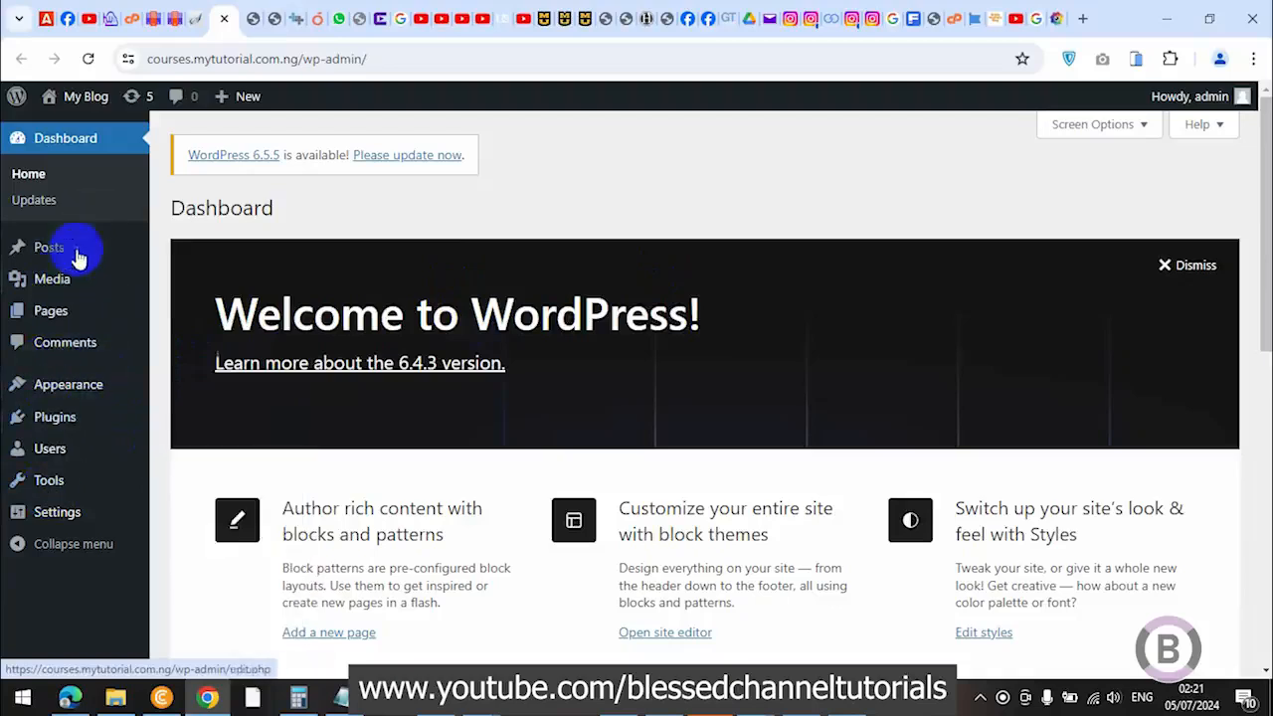
pyautogui.moveTo(82, 249)
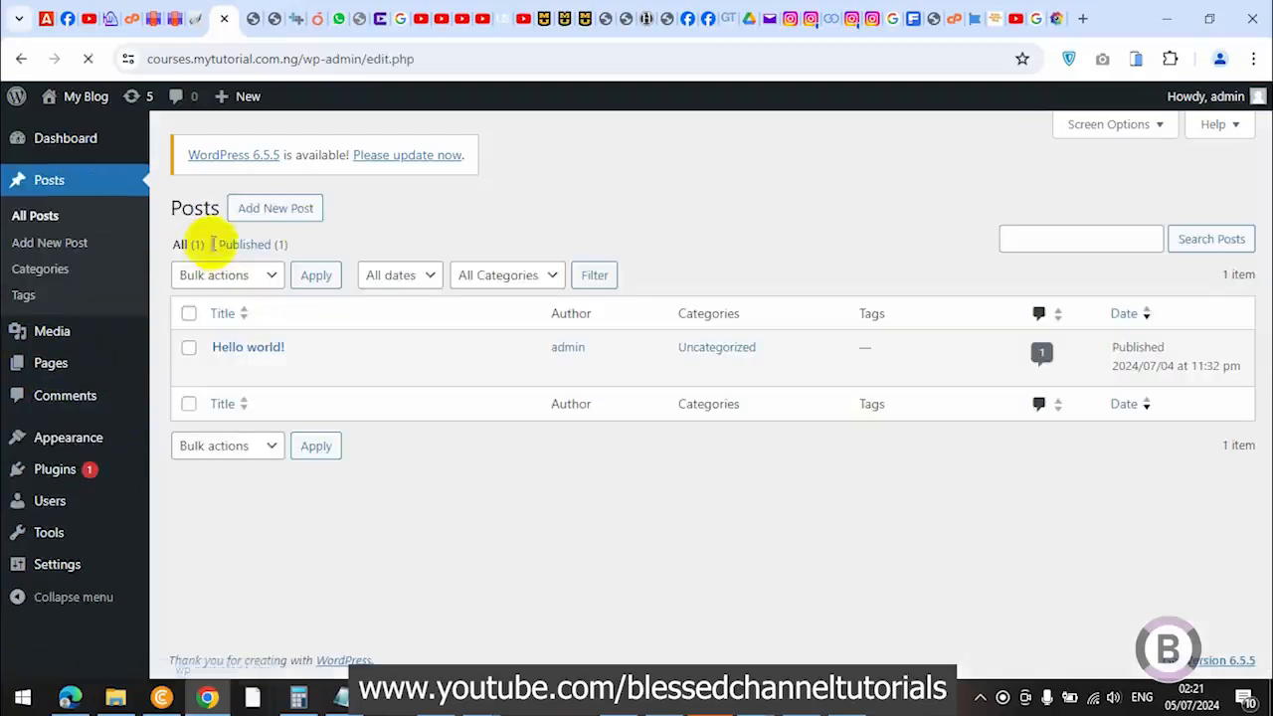
pyautogui.click(321, 368)
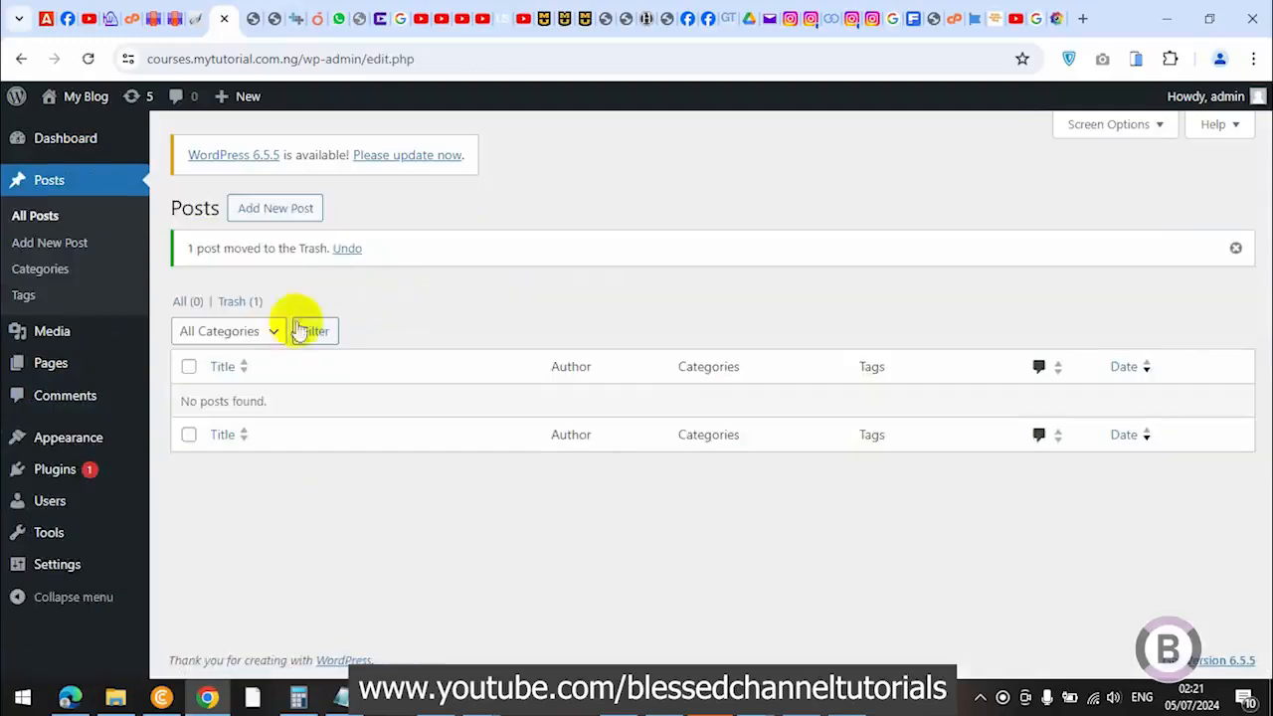
pyautogui.click(242, 301)
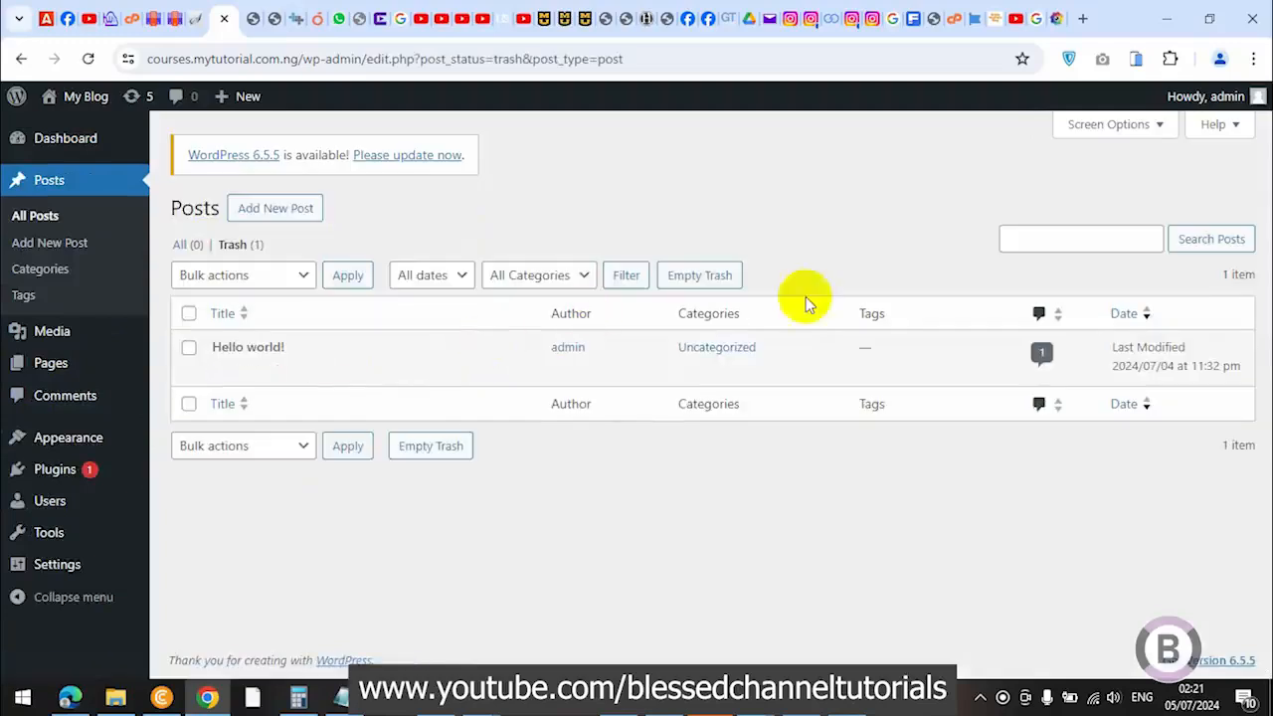
pyautogui.click(686, 275)
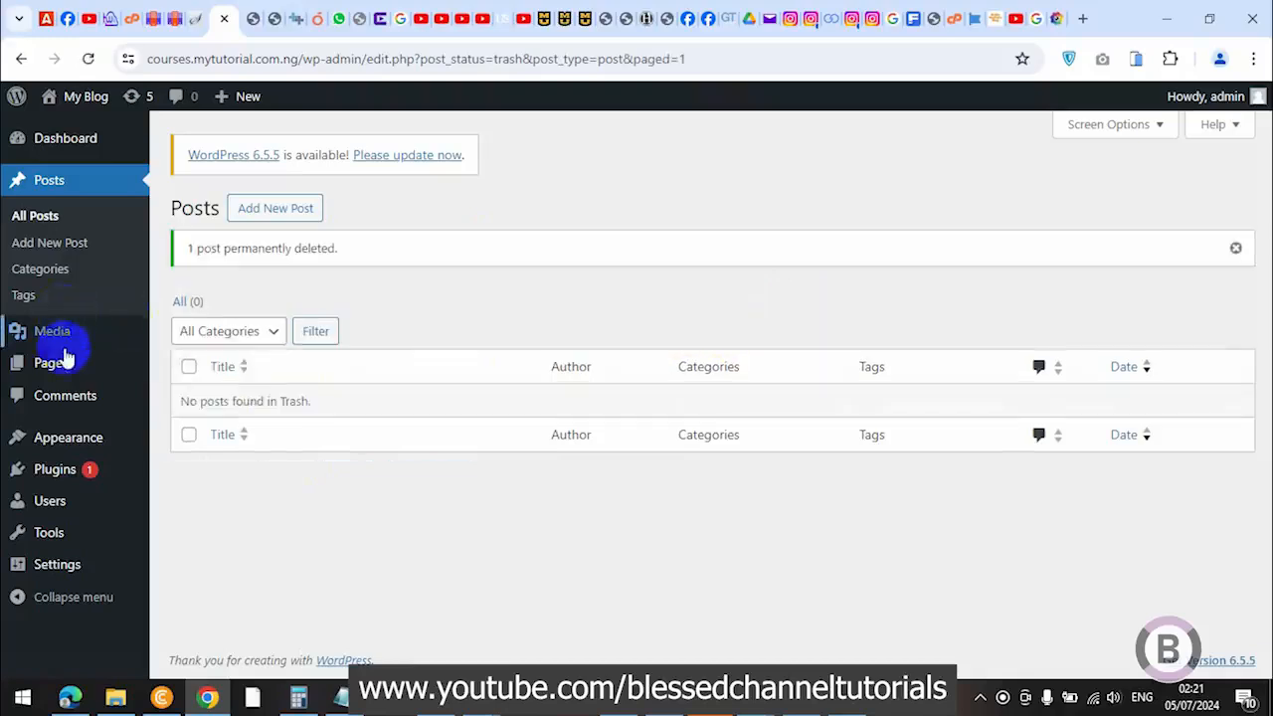
# Move the Privacy Policy and Sample Page pages to the trash together and delete them permanently
pyautogui.click(56, 362)
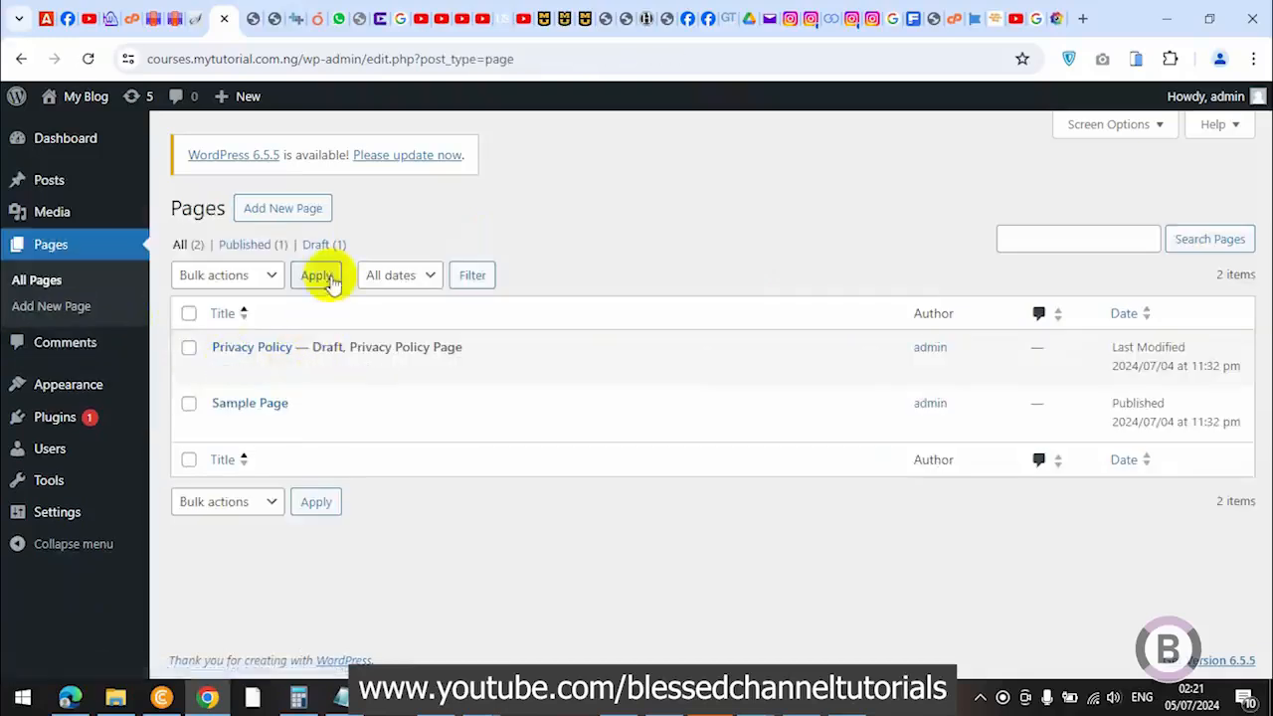
pyautogui.click(189, 347)
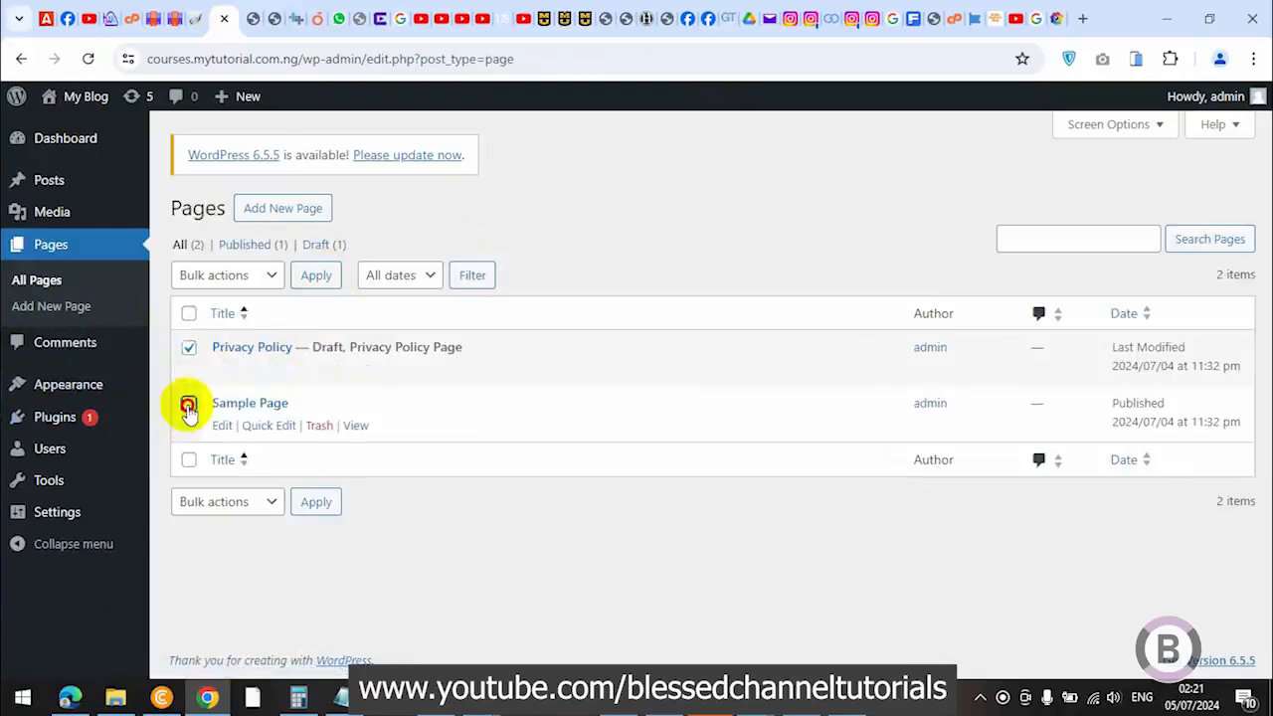
pyautogui.click(189, 408)
pyautogui.click(224, 276)
pyautogui.click(229, 335)
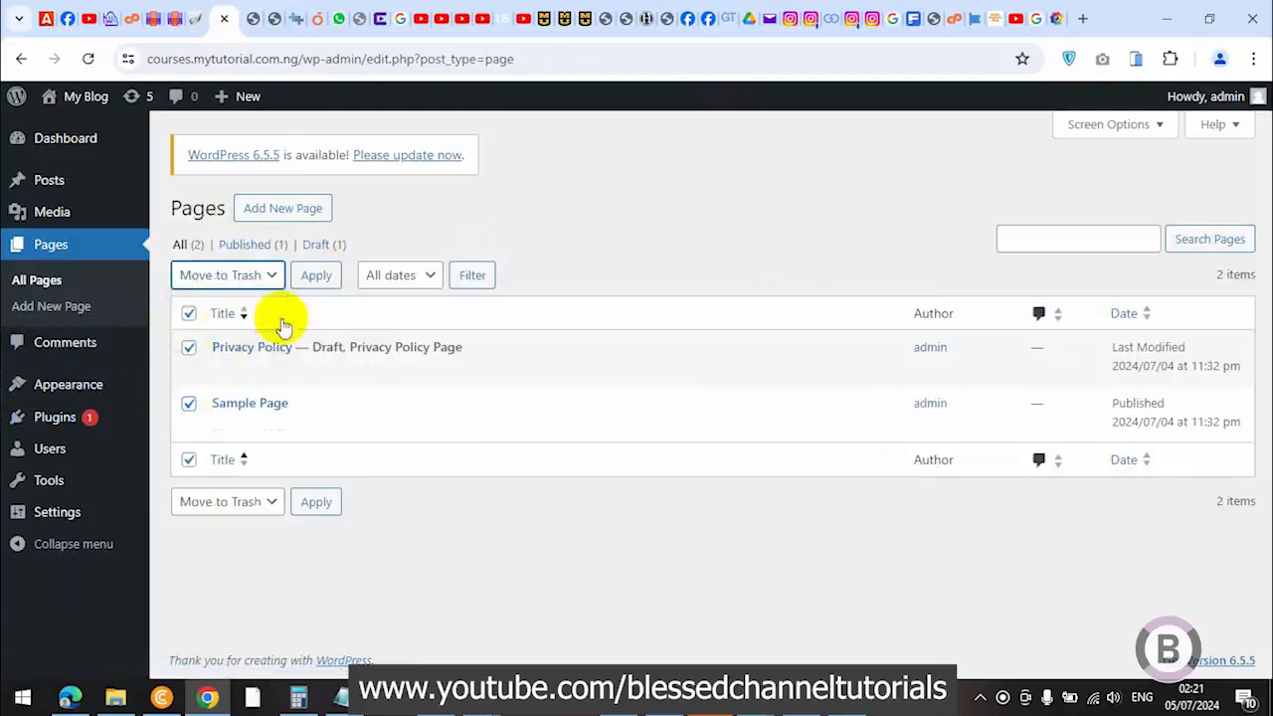
pyautogui.click(314, 277)
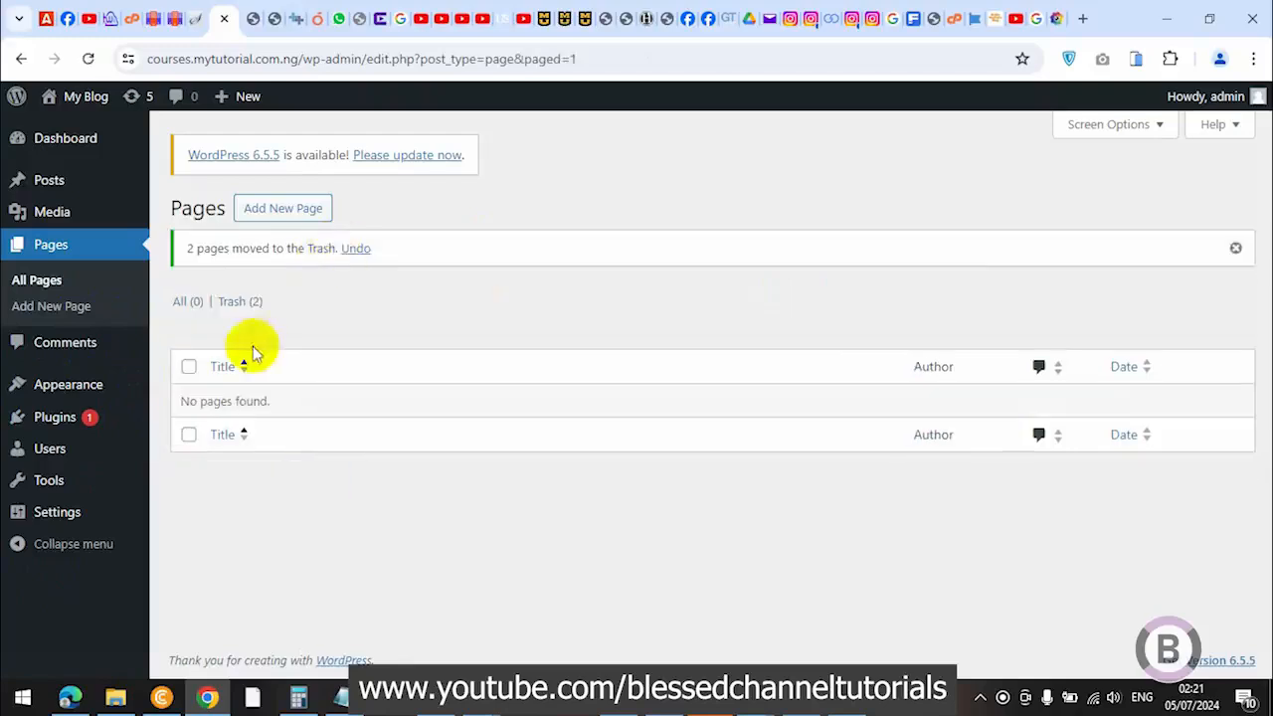
pyautogui.click(243, 302)
pyautogui.click(603, 280)
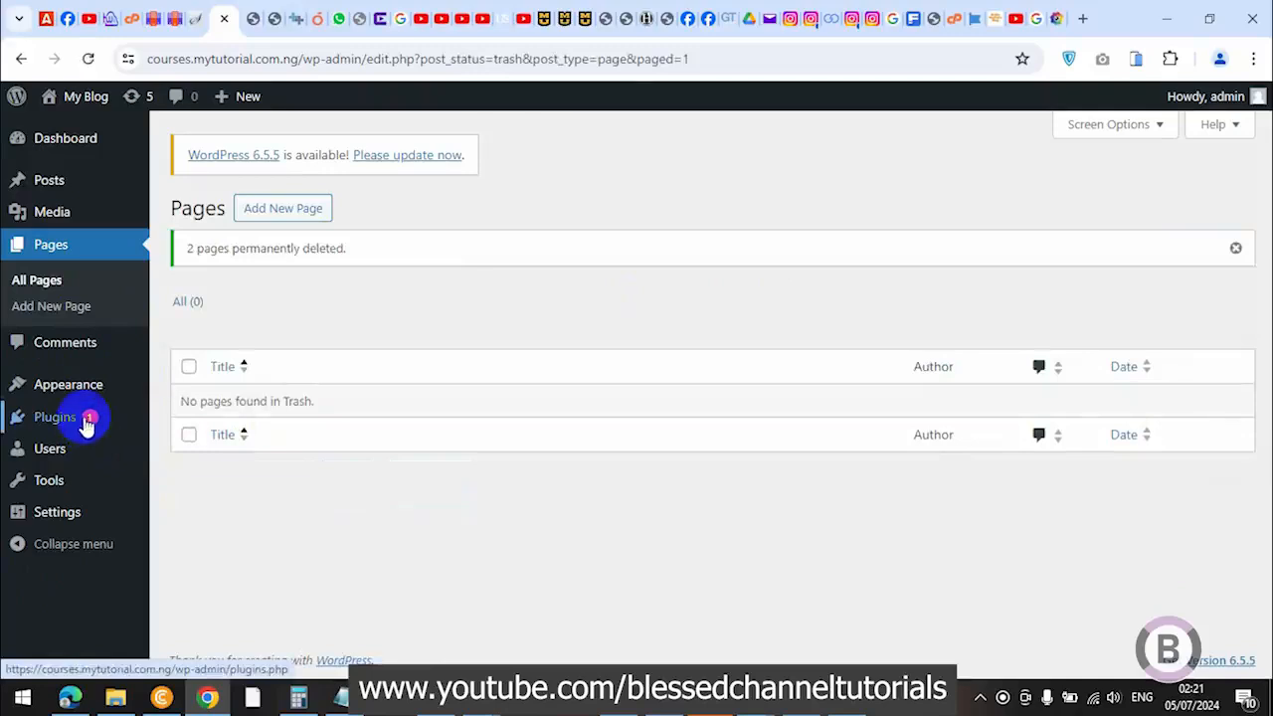
# Delete the Akismet Anti-spam and Hello Dolly plugins from the new site
pyautogui.click(88, 423)
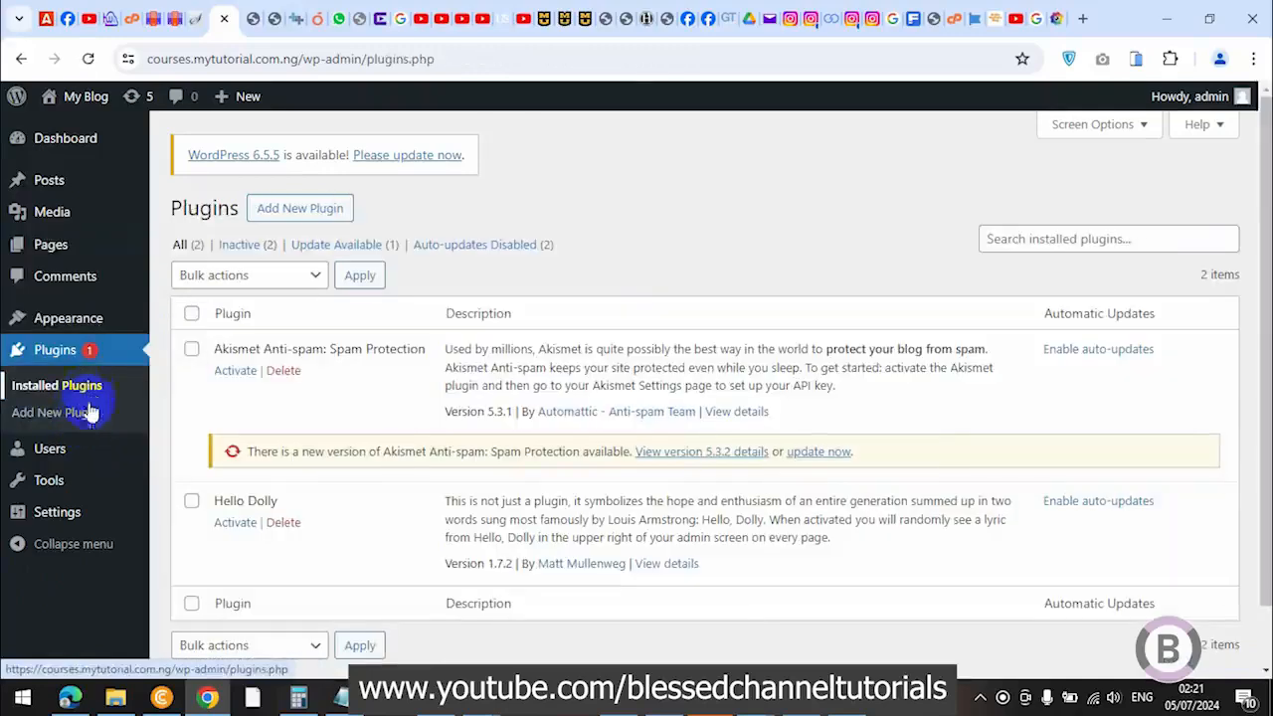
pyautogui.click(286, 374)
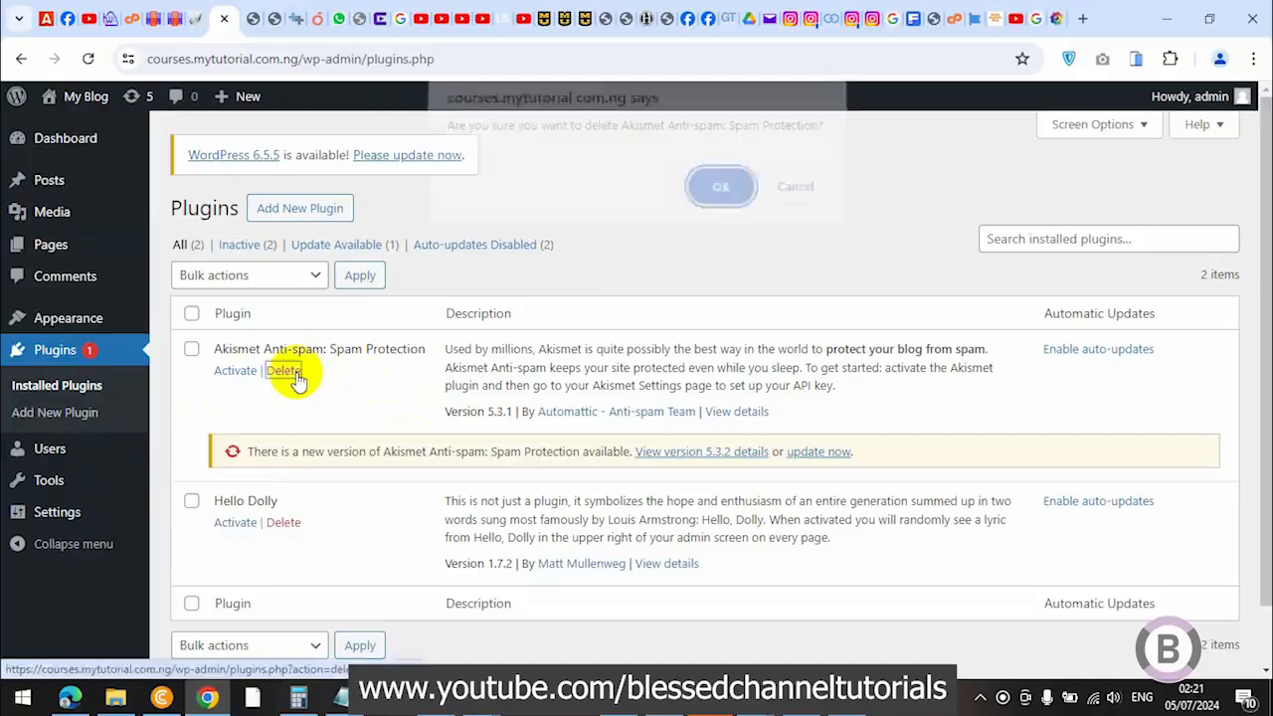
pyautogui.click(717, 208)
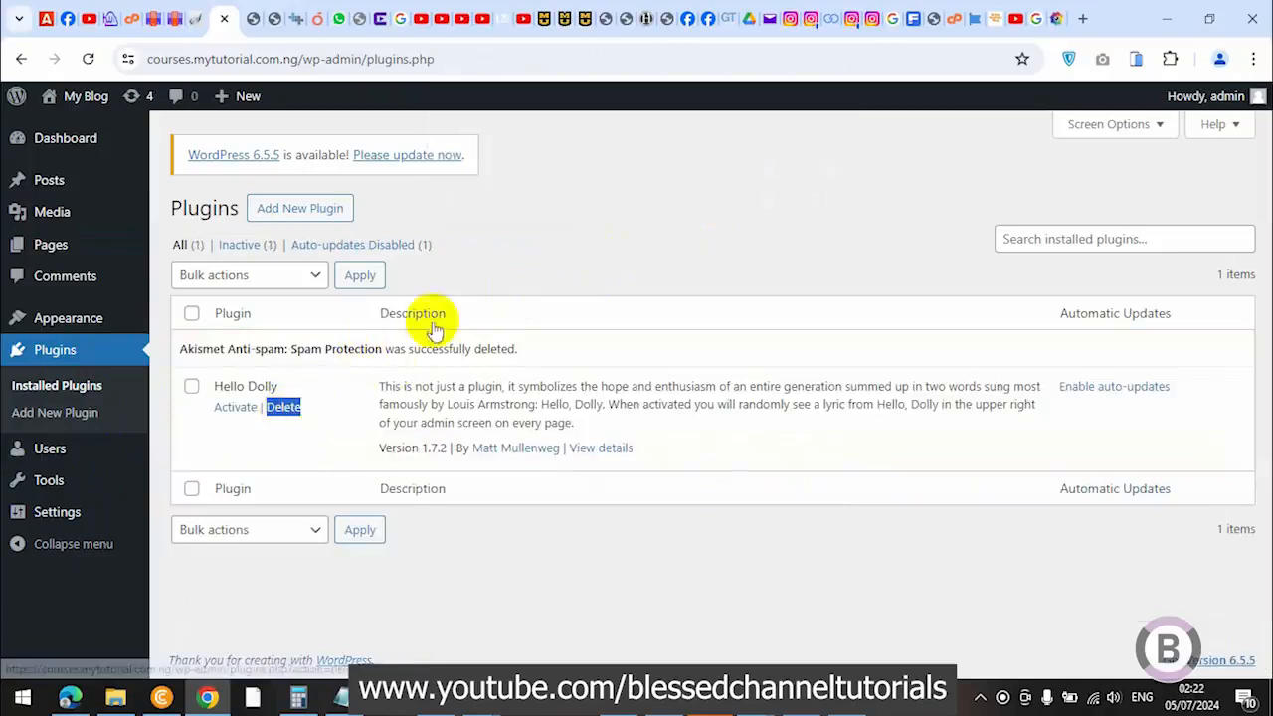
pyautogui.click(283, 406)
pyautogui.click(720, 173)
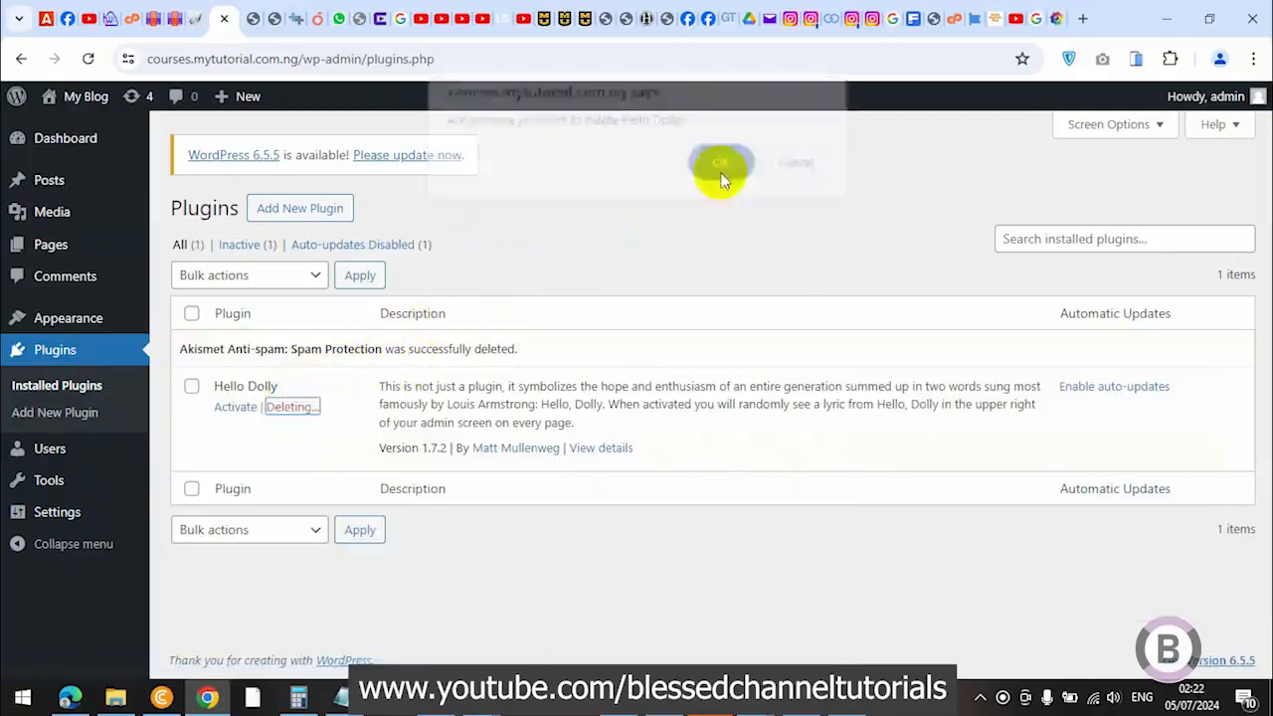
# Delete the inactive Twenty Twenty-Three and Twenty Twenty-Two themes, keeping only Twenty Twenty-Four
pyautogui.moveTo(103, 326)
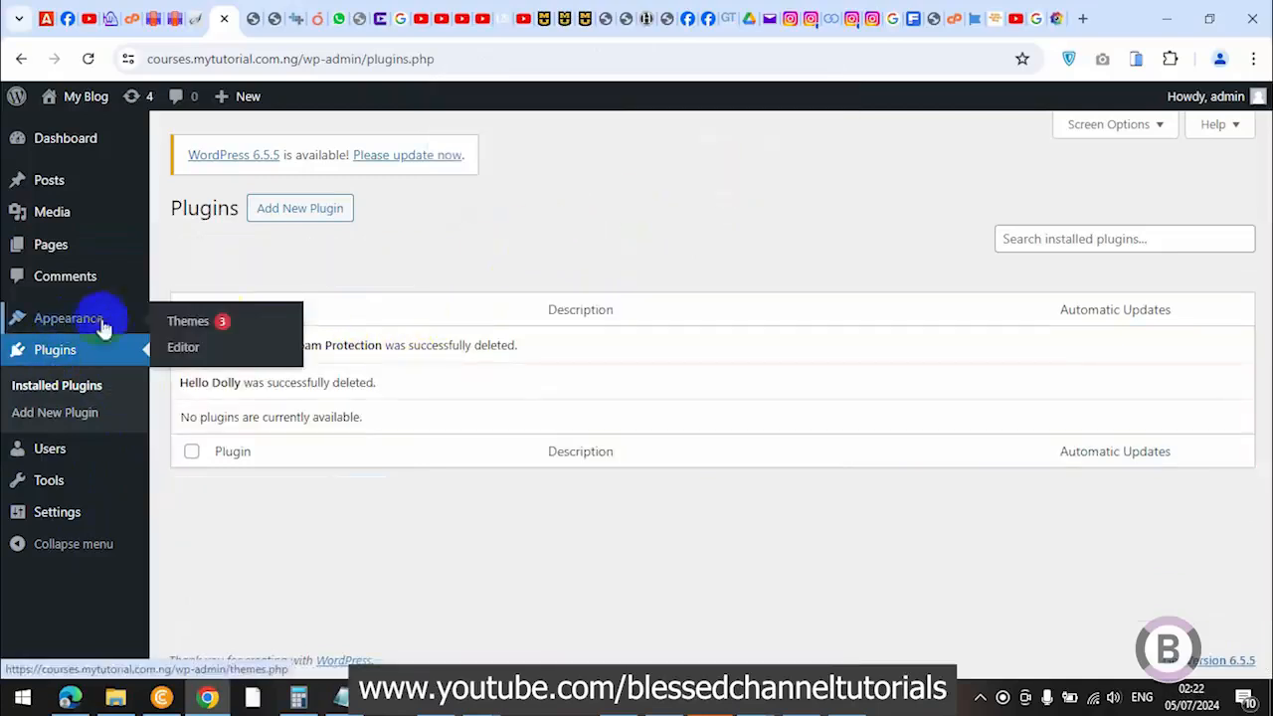
pyautogui.click(224, 323)
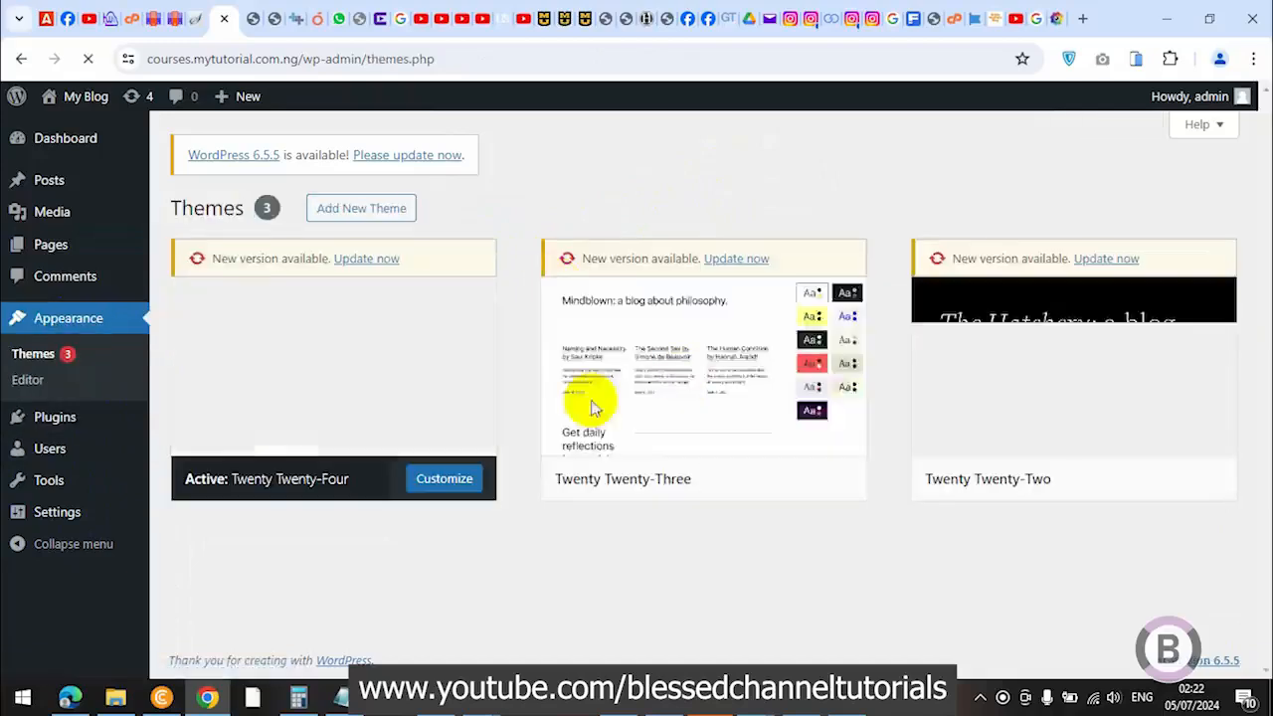
pyautogui.click(708, 360)
pyautogui.click(746, 637)
pyautogui.click(719, 213)
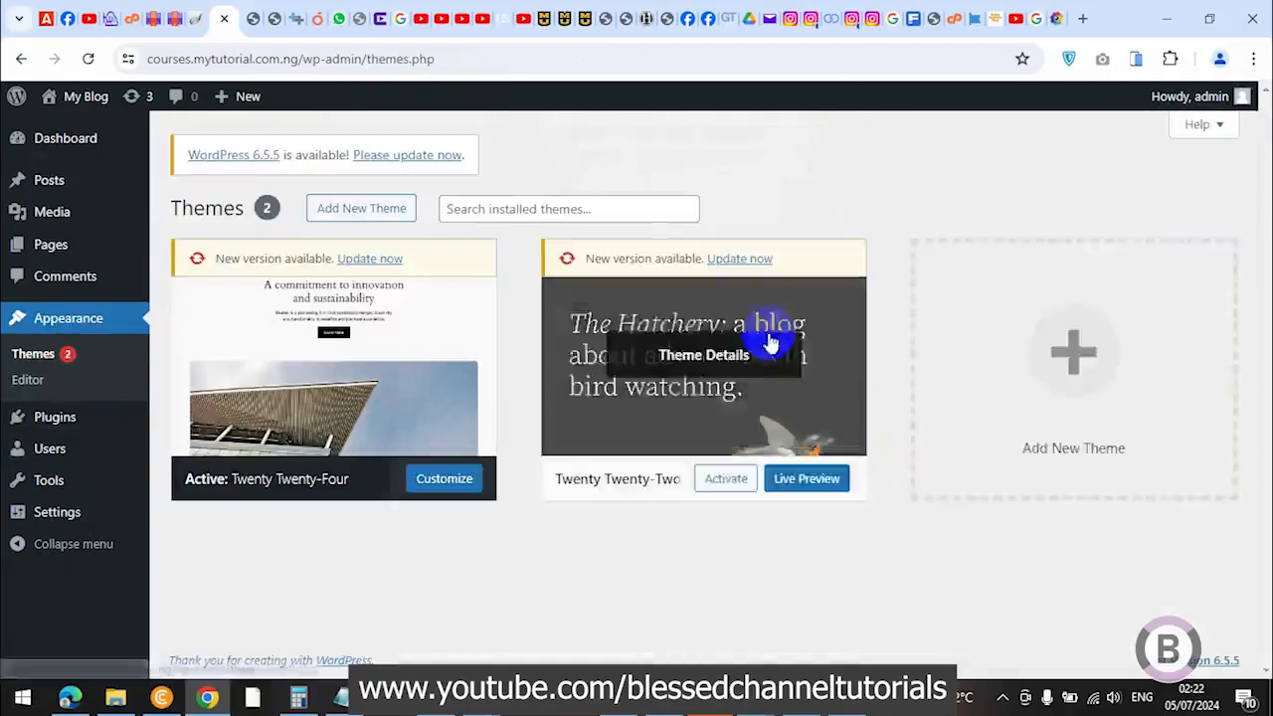
pyautogui.click(779, 341)
pyautogui.click(746, 638)
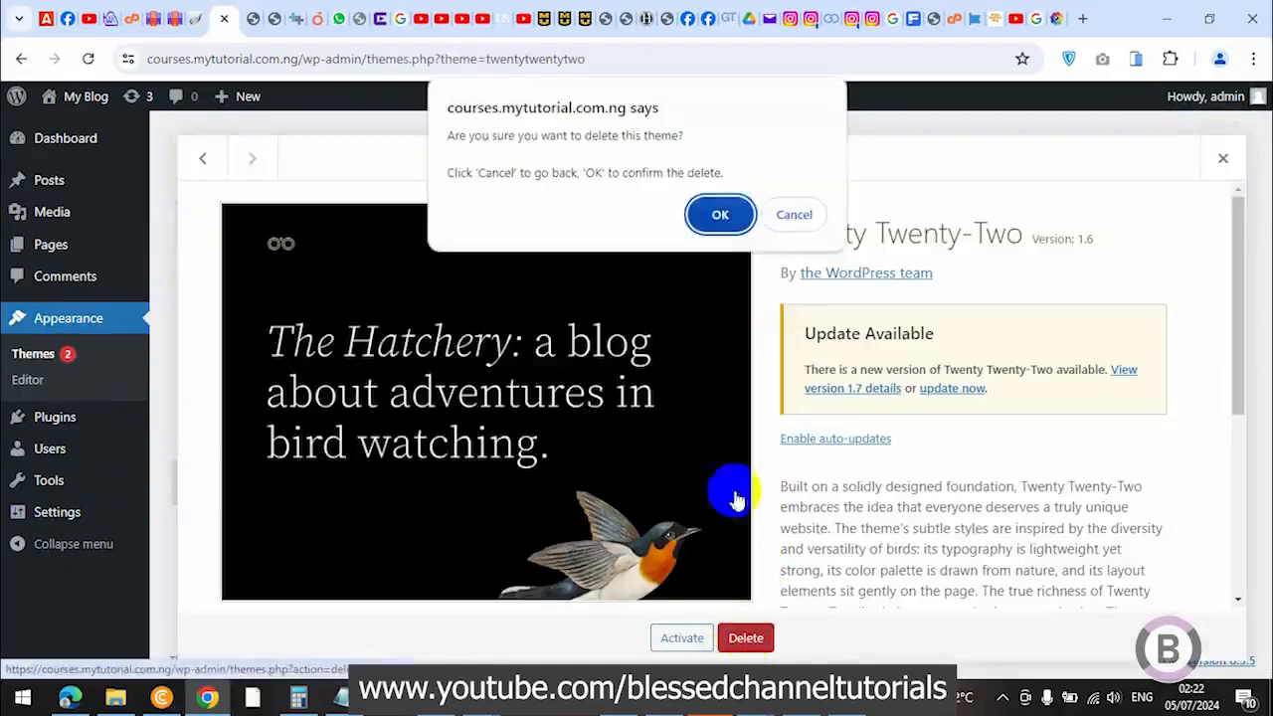
pyautogui.click(719, 213)
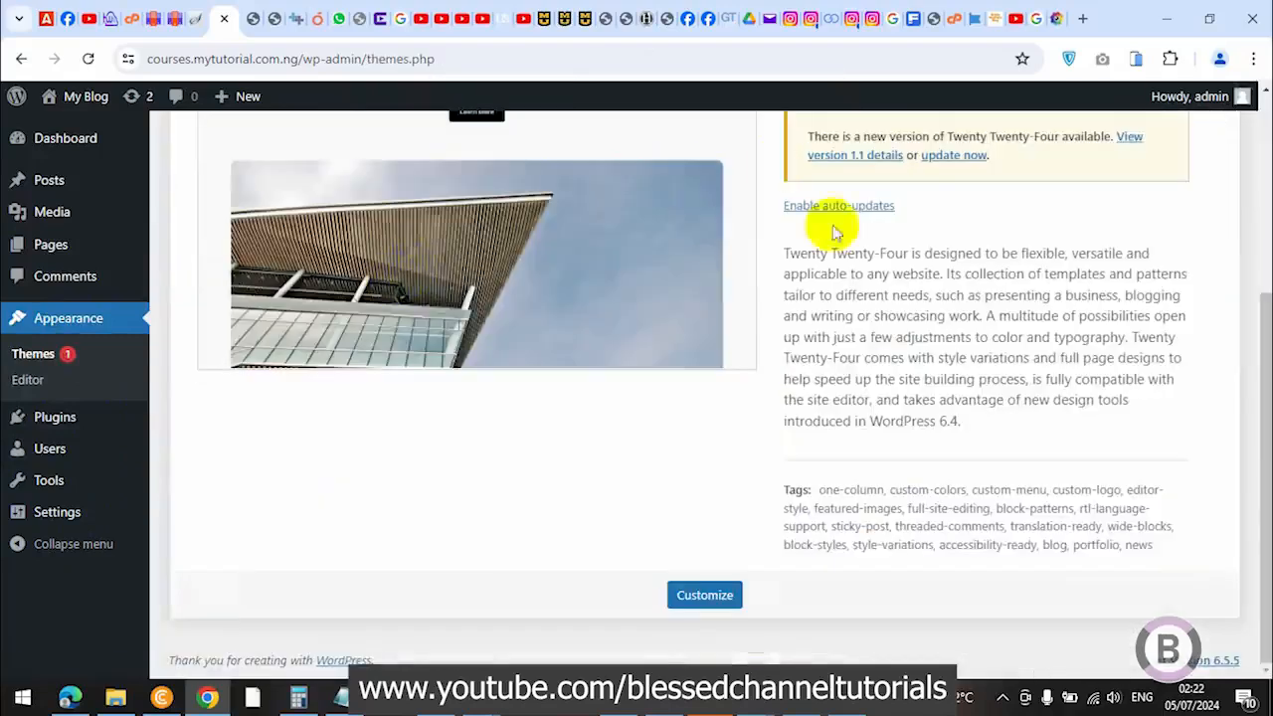
# Find the Backup Migration plugin by Inisev, install and activate it on the new site, and skip its alerts and tracking opt-in
pyautogui.moveTo(101, 426)
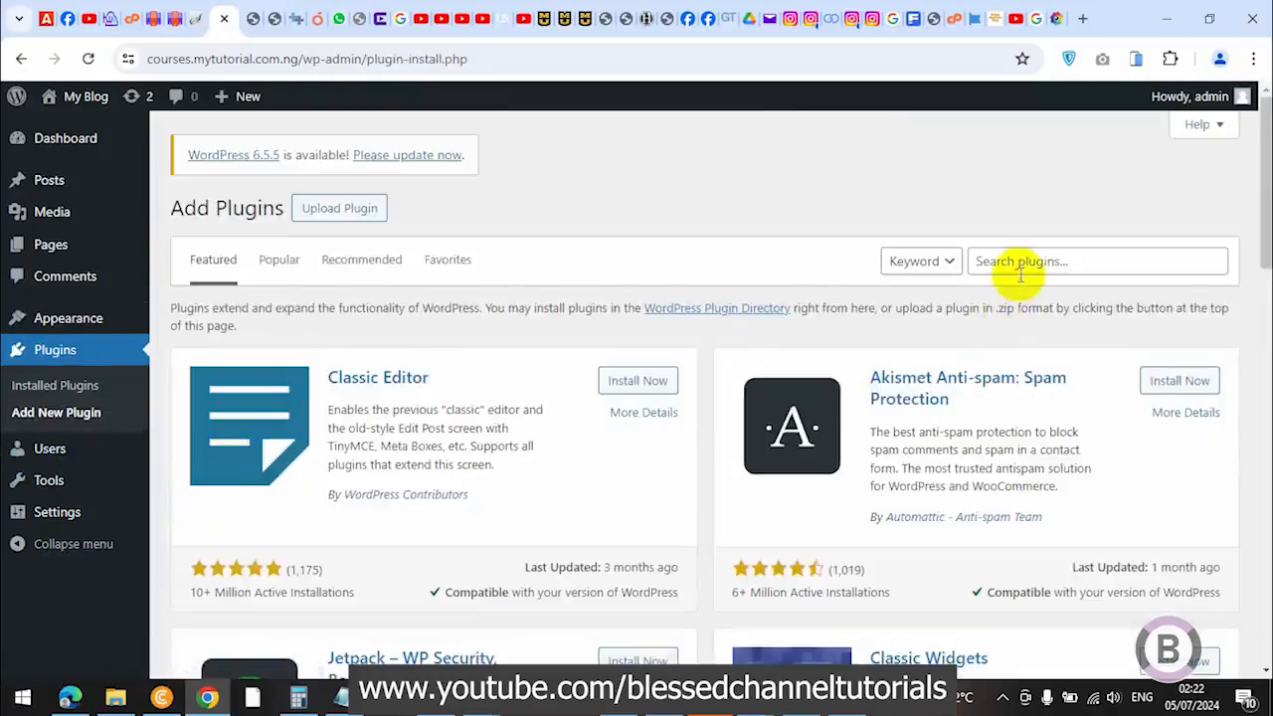
pyautogui.click(1021, 266)
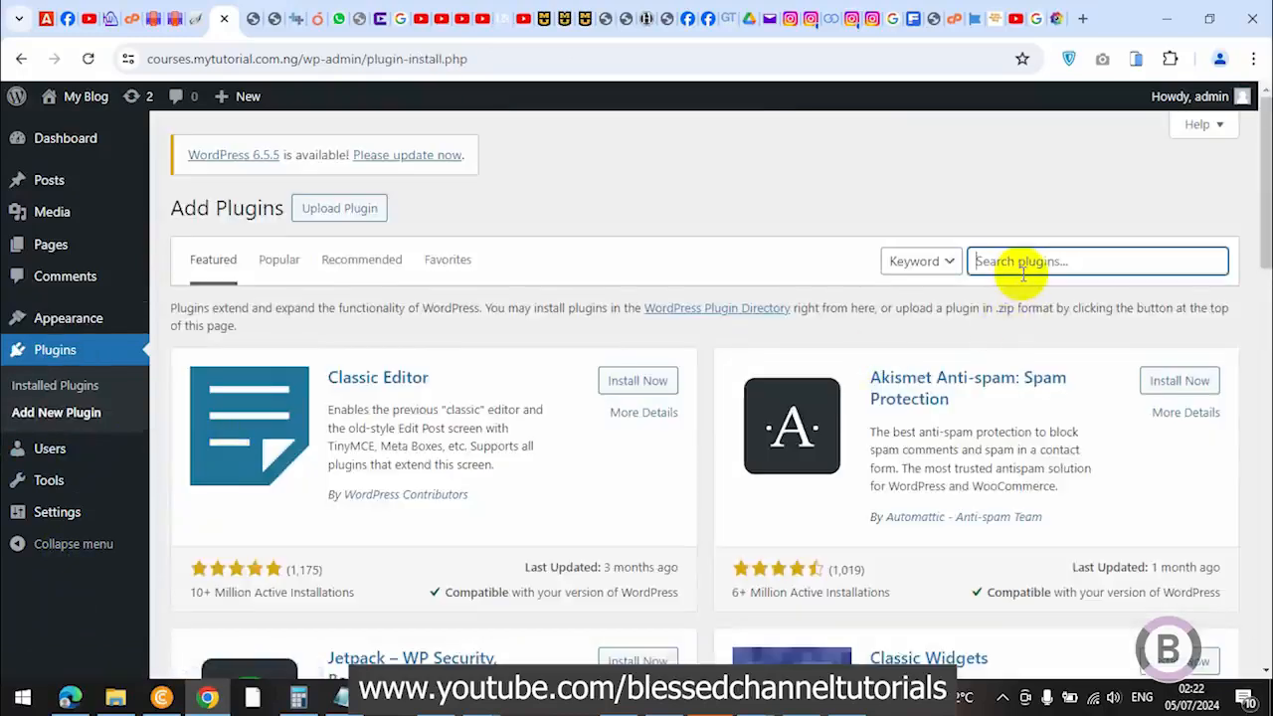
pyautogui.write('backup migration')
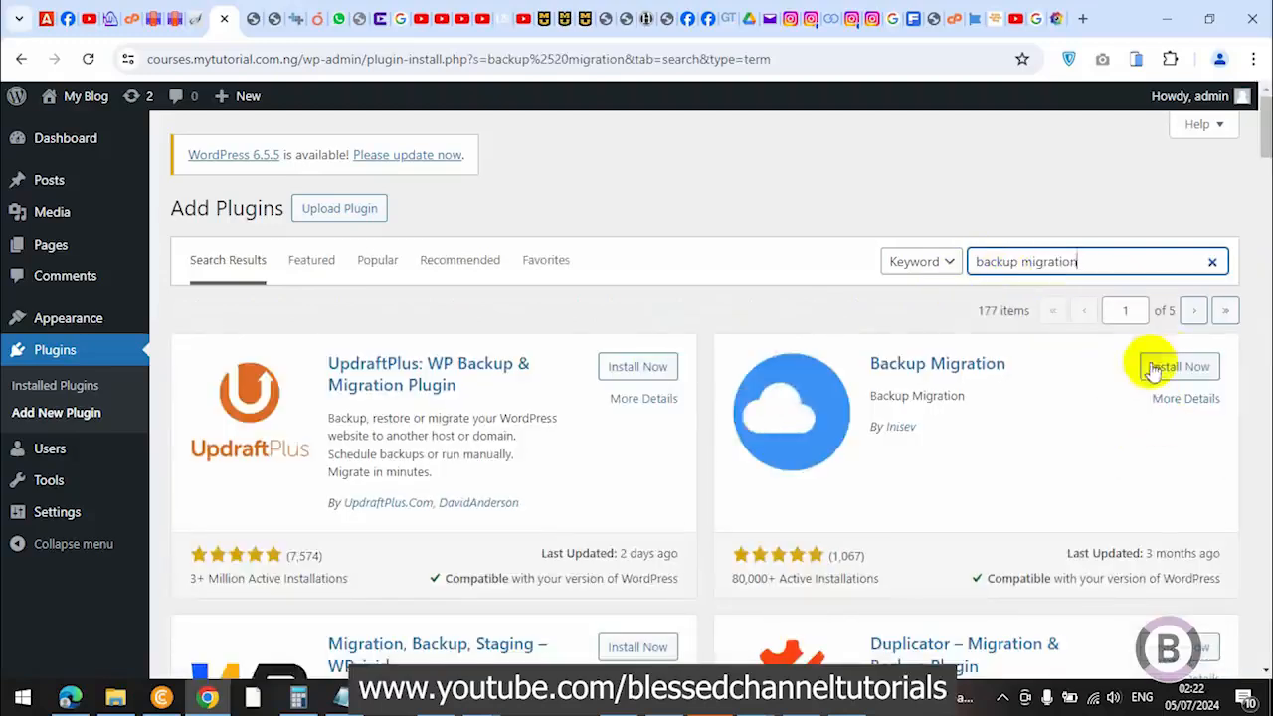
pyautogui.click(1174, 367)
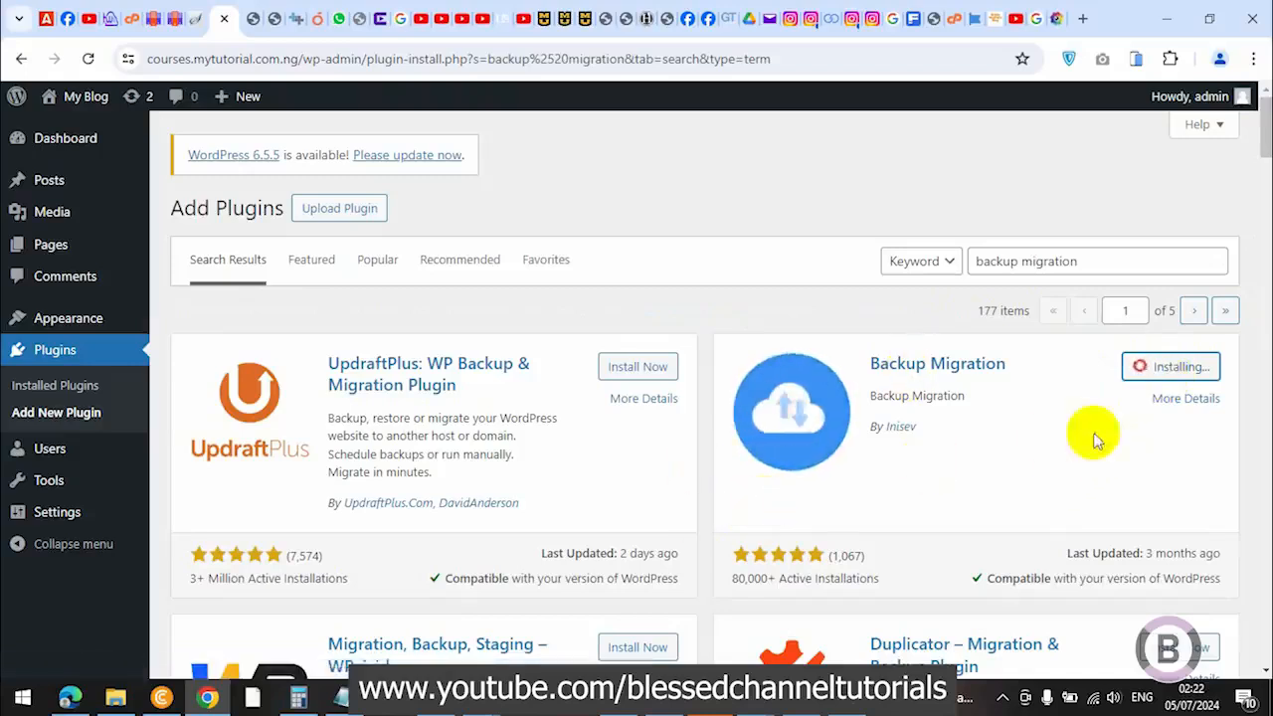
pyautogui.click(1185, 372)
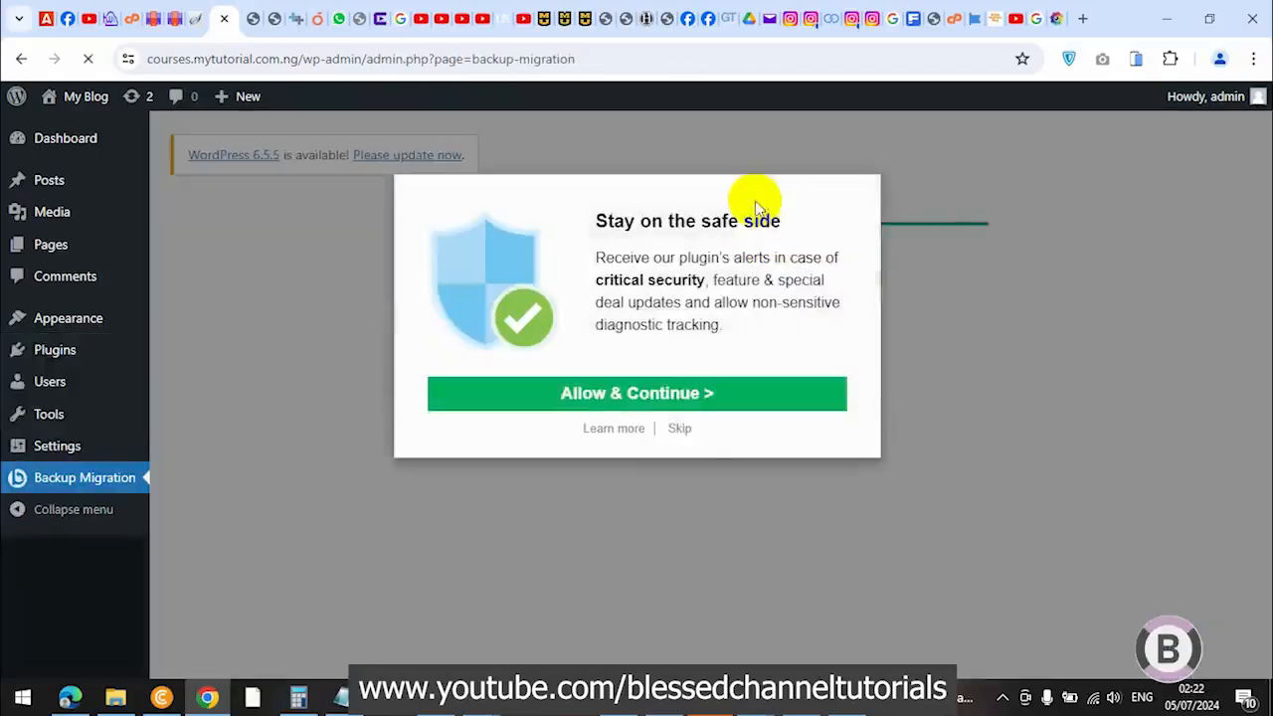
pyautogui.click(676, 430)
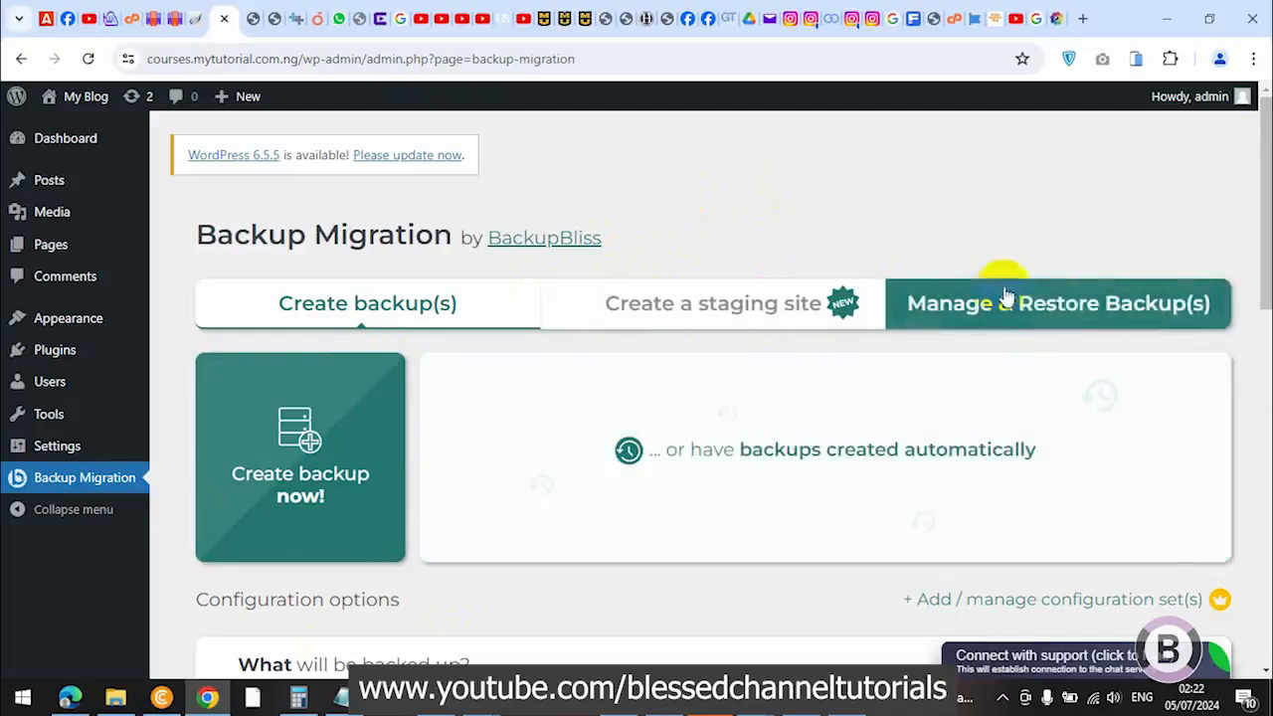
# Paste the mytutorial.com.ng backup URL into Super-quick migration on the new site and check it against the link on the source site
pyautogui.click(962, 315)
pyautogui.scroll(-4, 925, 328)
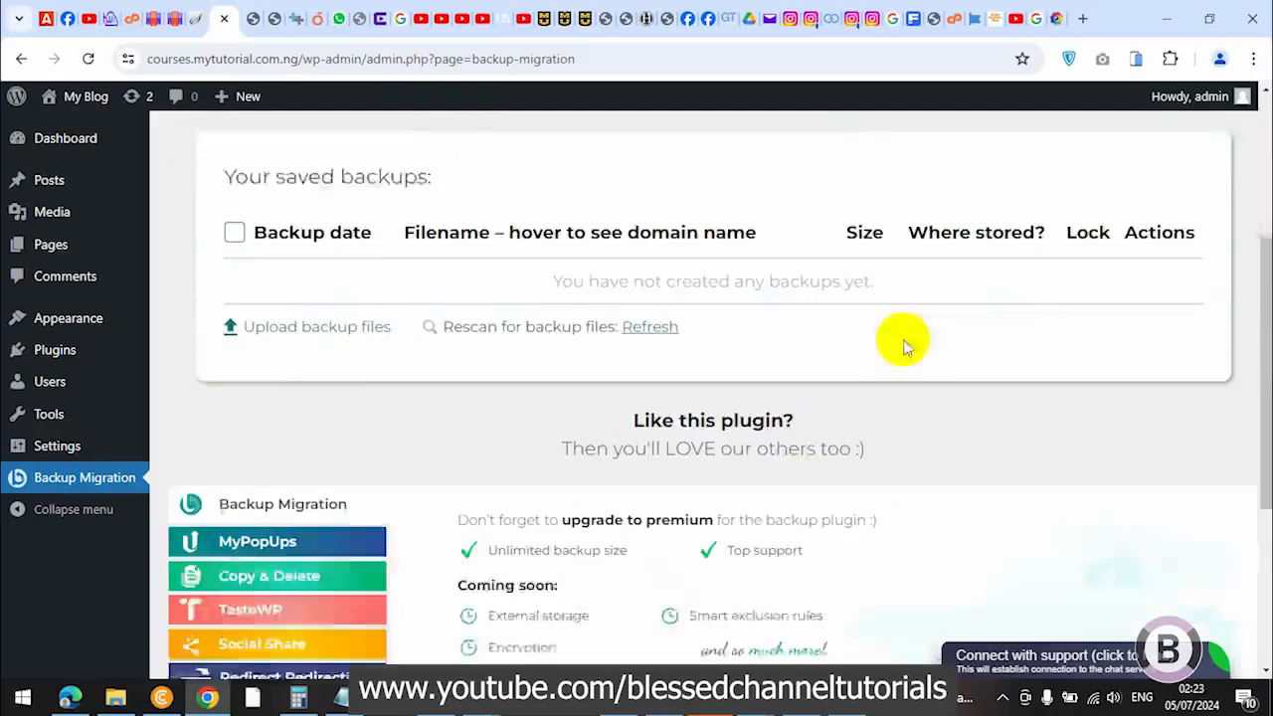
pyautogui.scroll(2, 923, 347)
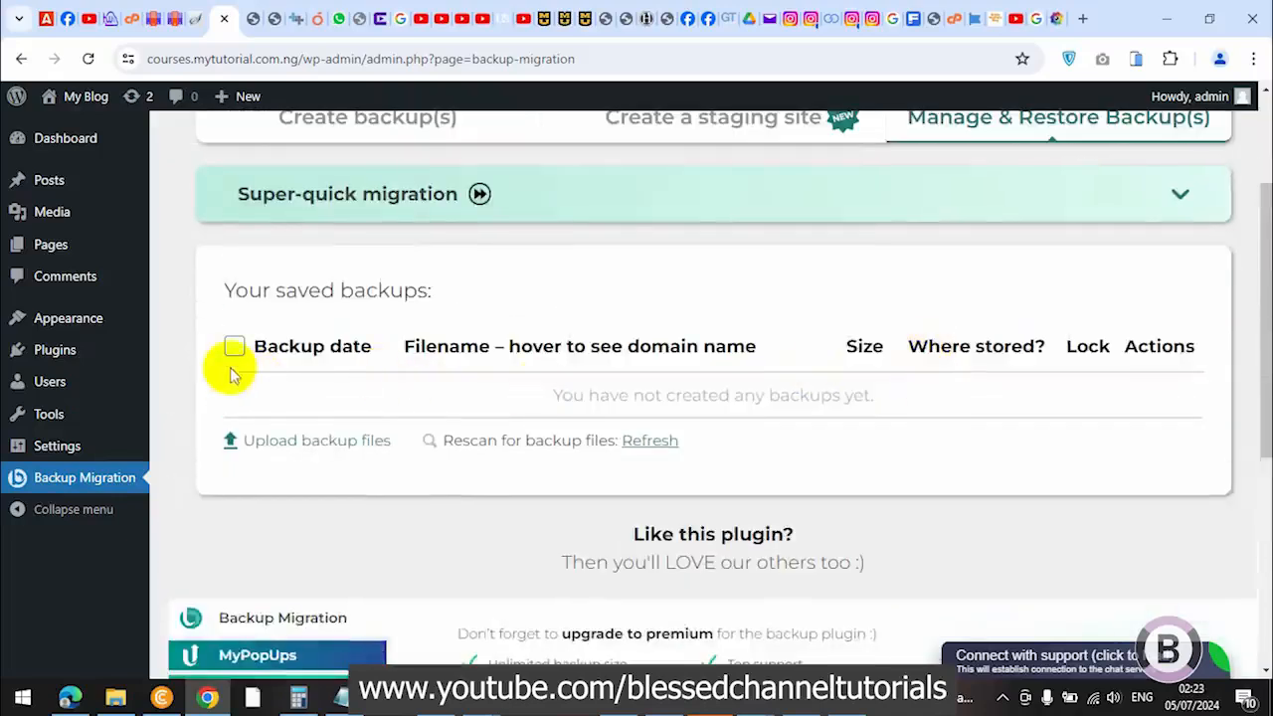
pyautogui.scroll(2, 800, 394)
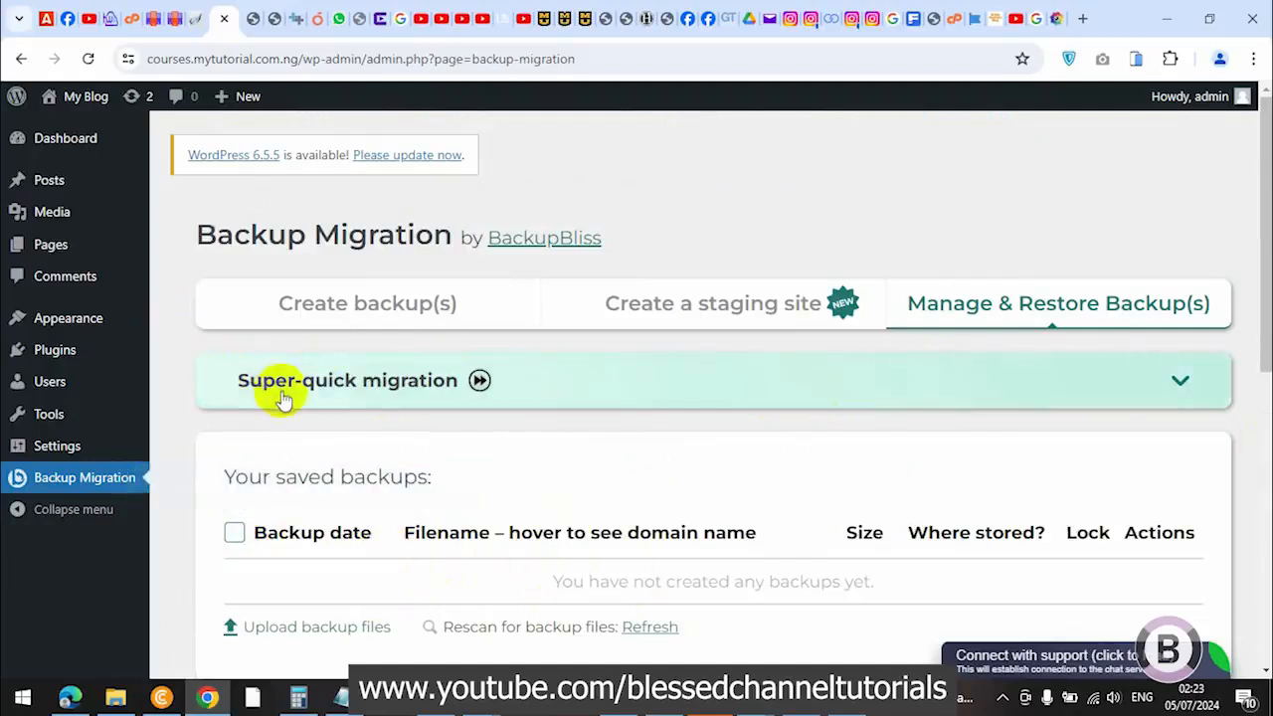
pyautogui.click(637, 390)
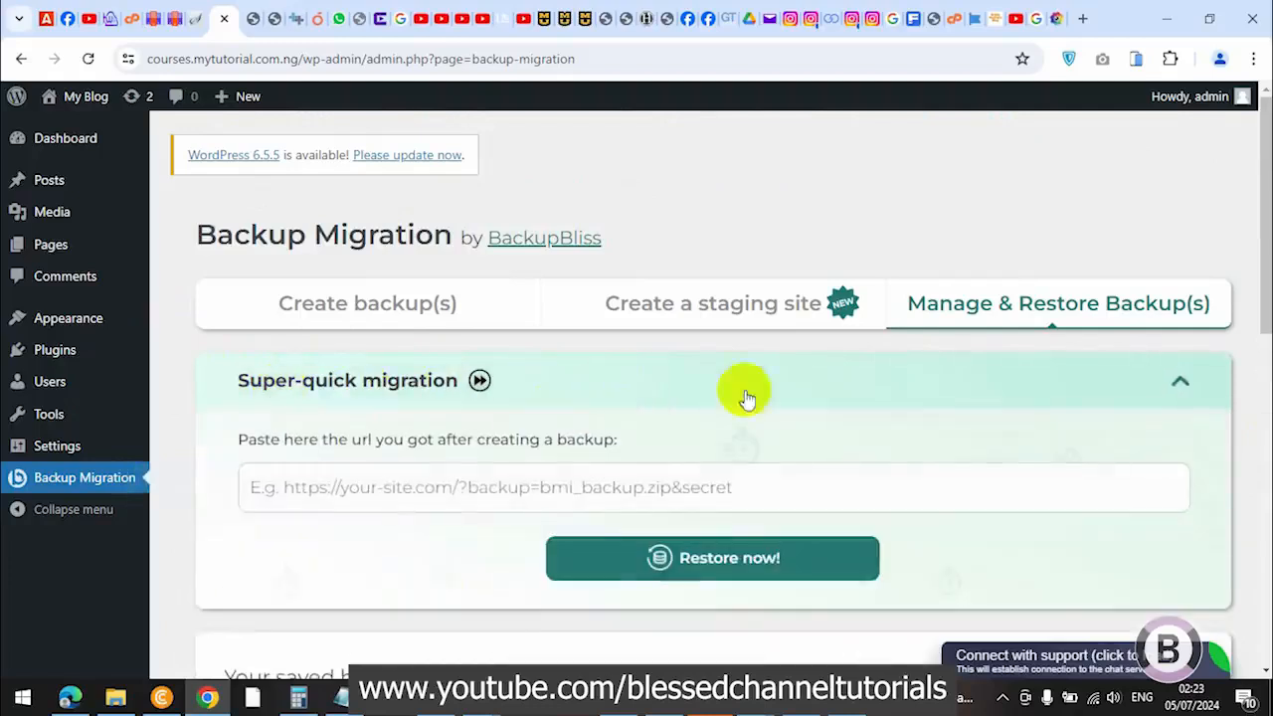
pyautogui.click(356, 487)
pyautogui.rightClick(356, 487)
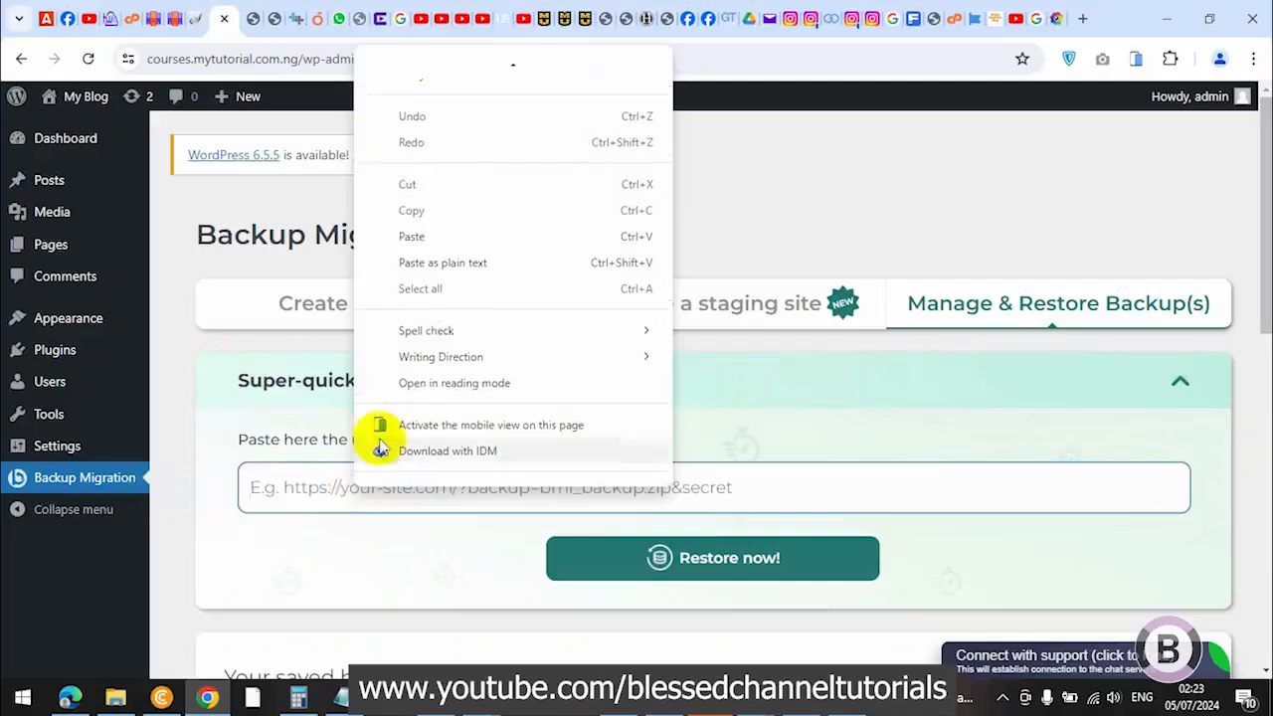
pyautogui.click(446, 237)
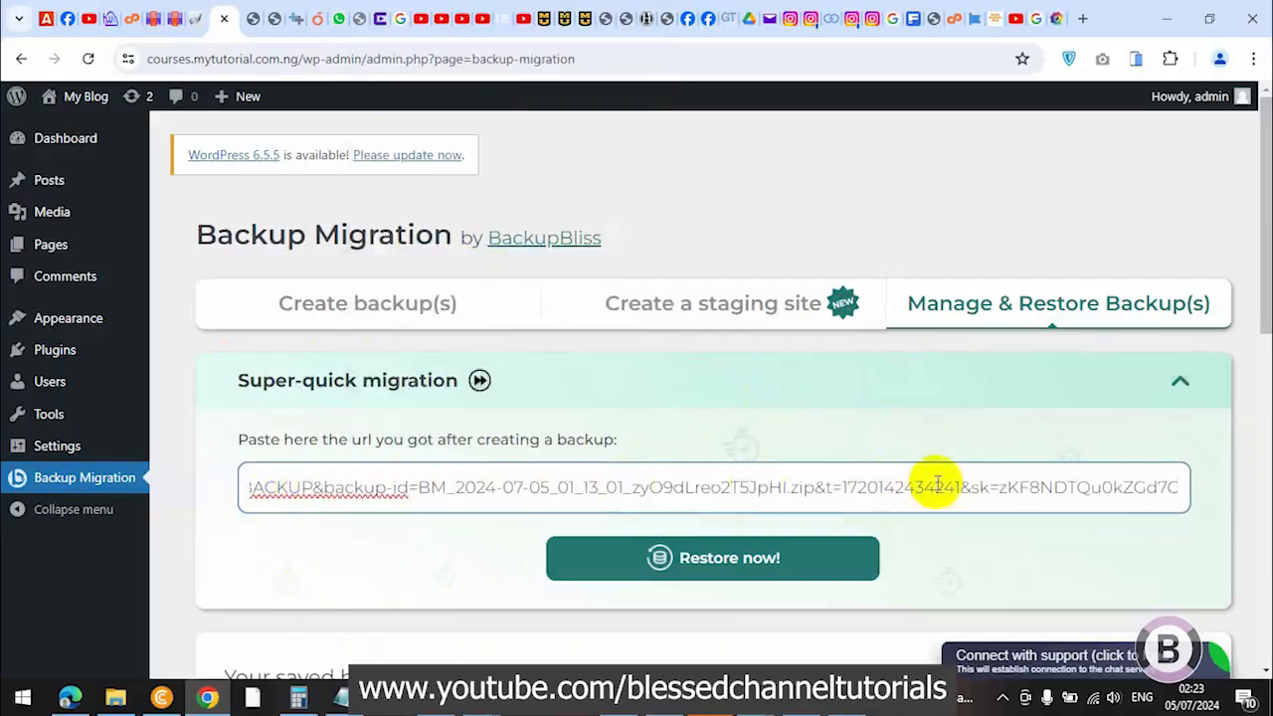
pyautogui.click(249, 14)
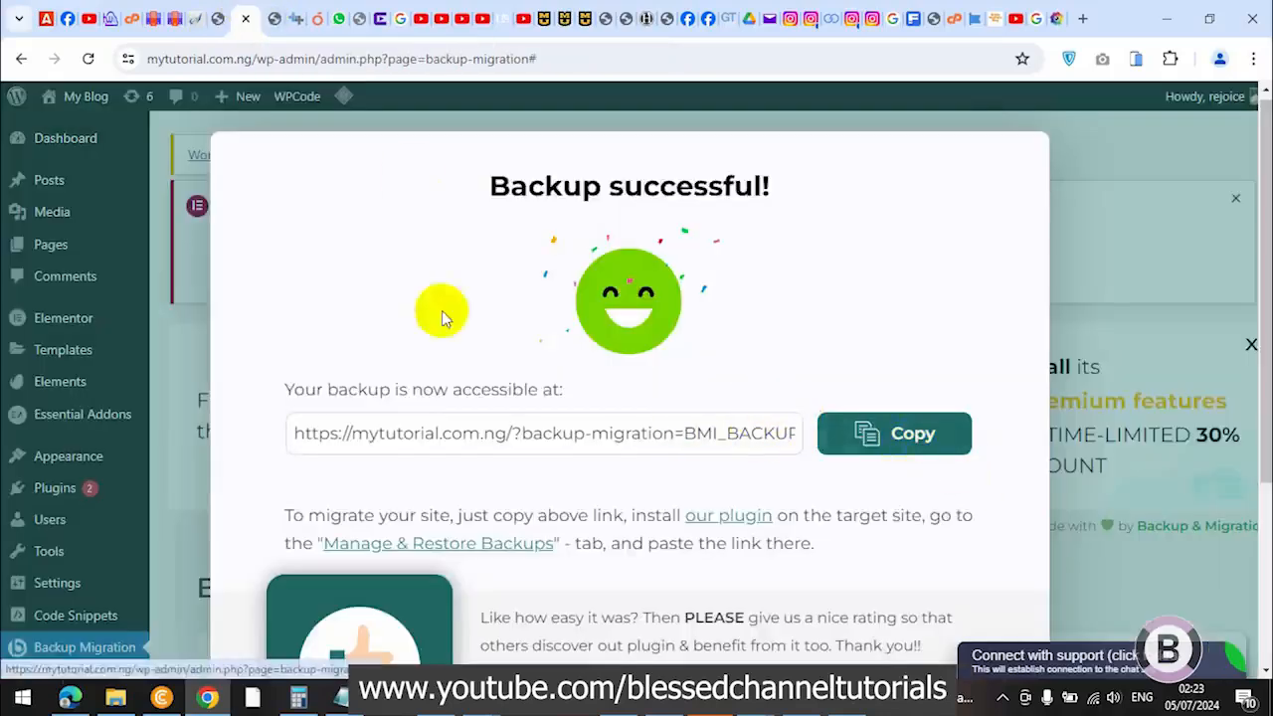
pyautogui.click(207, 12)
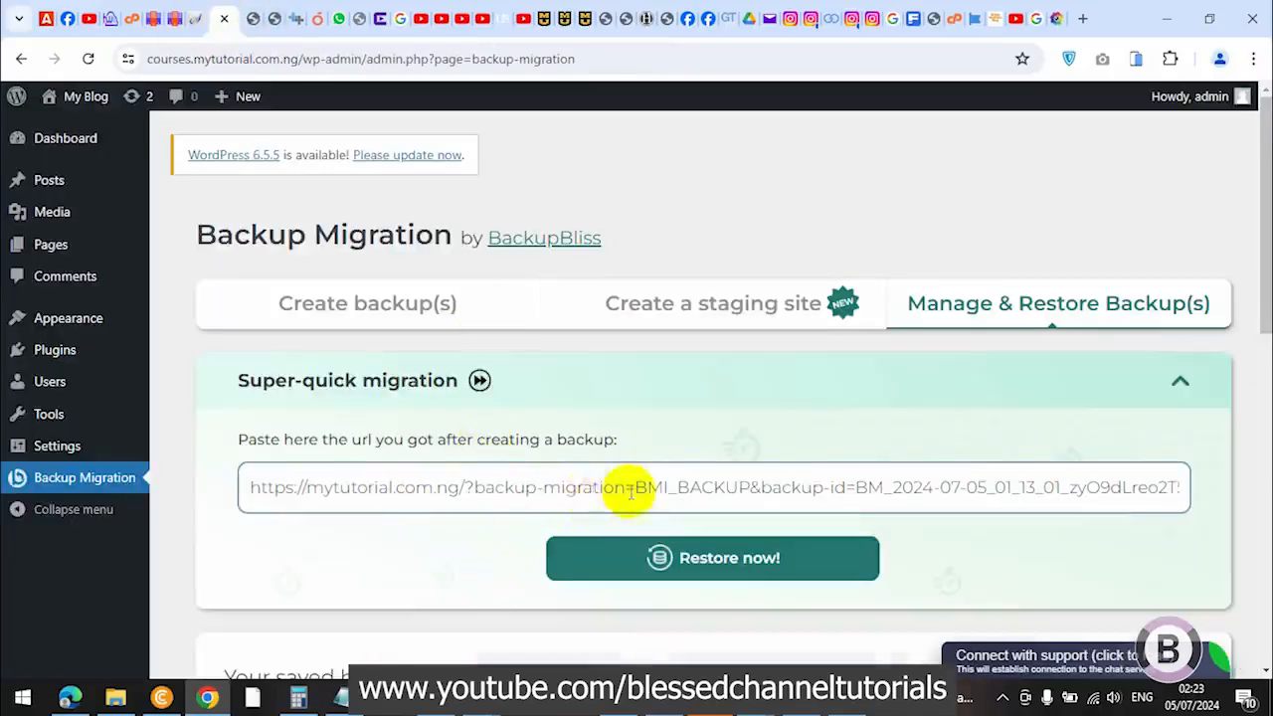
# Restore the backup from the pasted URL, acknowledging that existing files and databases get overwritten, and review the completion dialog
pyautogui.click(703, 560)
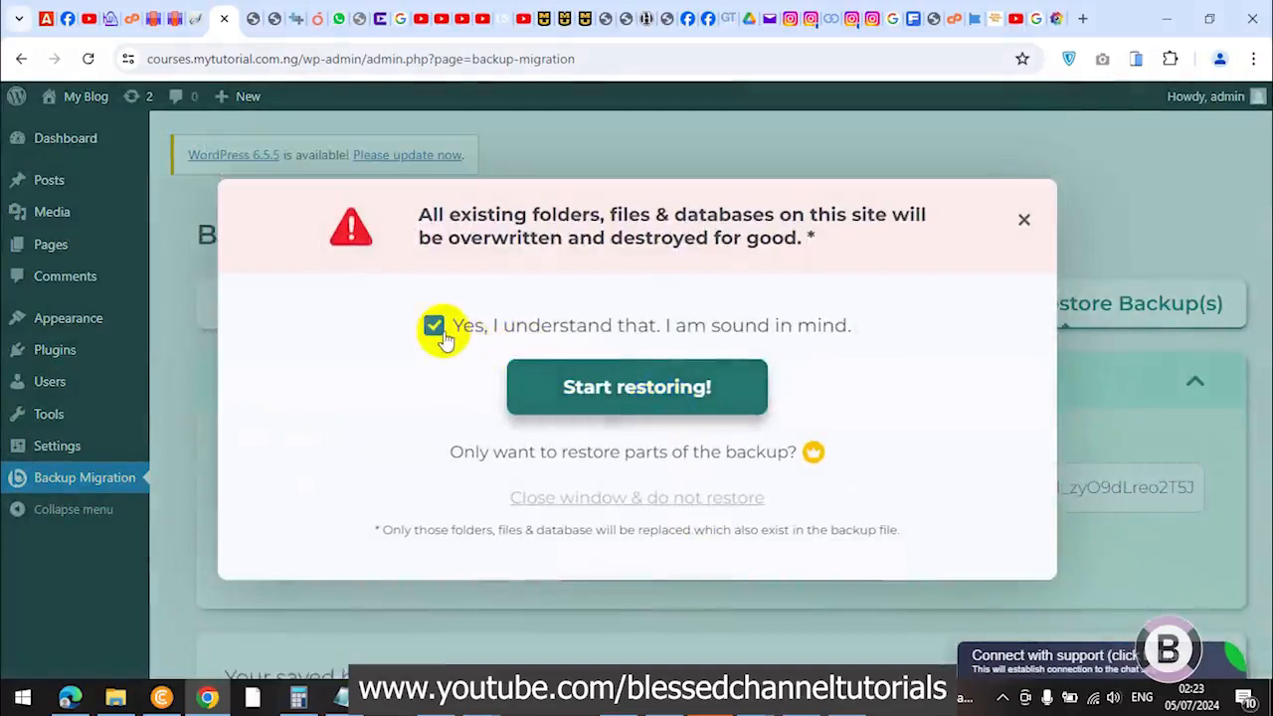
pyautogui.click(635, 395)
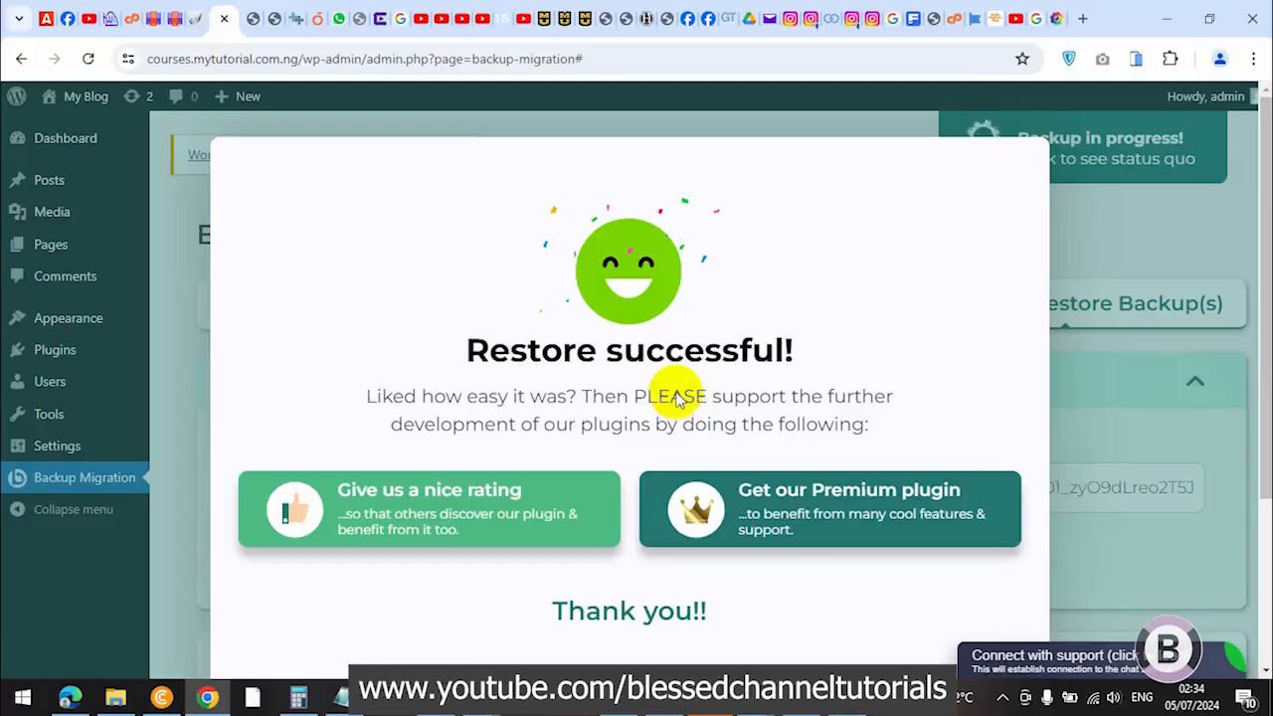
pyautogui.scroll(-2, 565, 433)
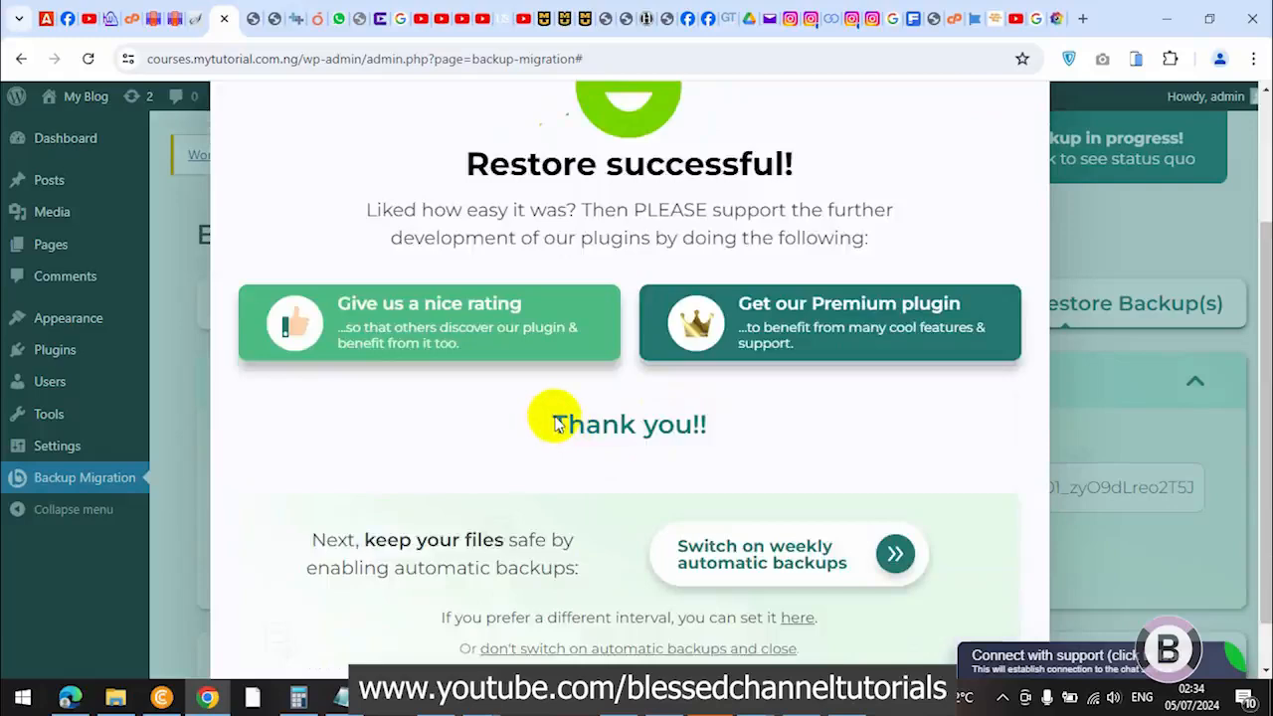
pyautogui.scroll(2, 582, 388)
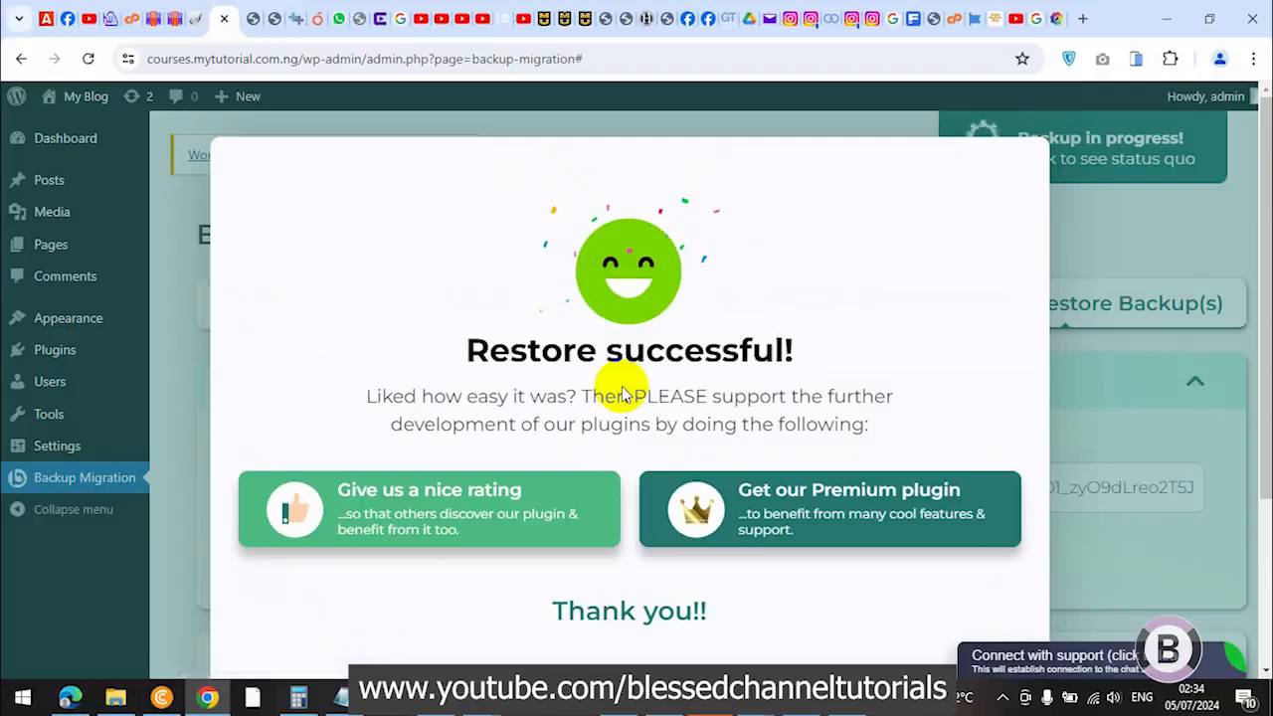
pyautogui.scroll(-3, 624, 393)
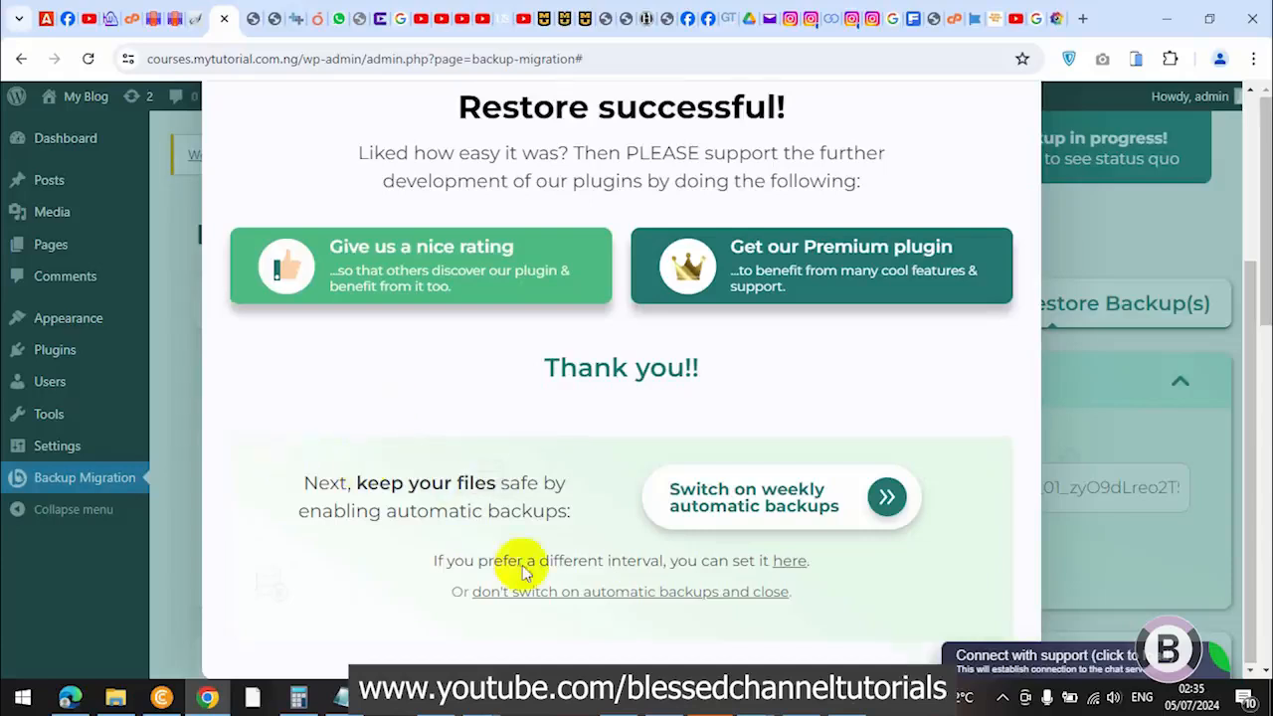
pyautogui.scroll(3, 371, 422)
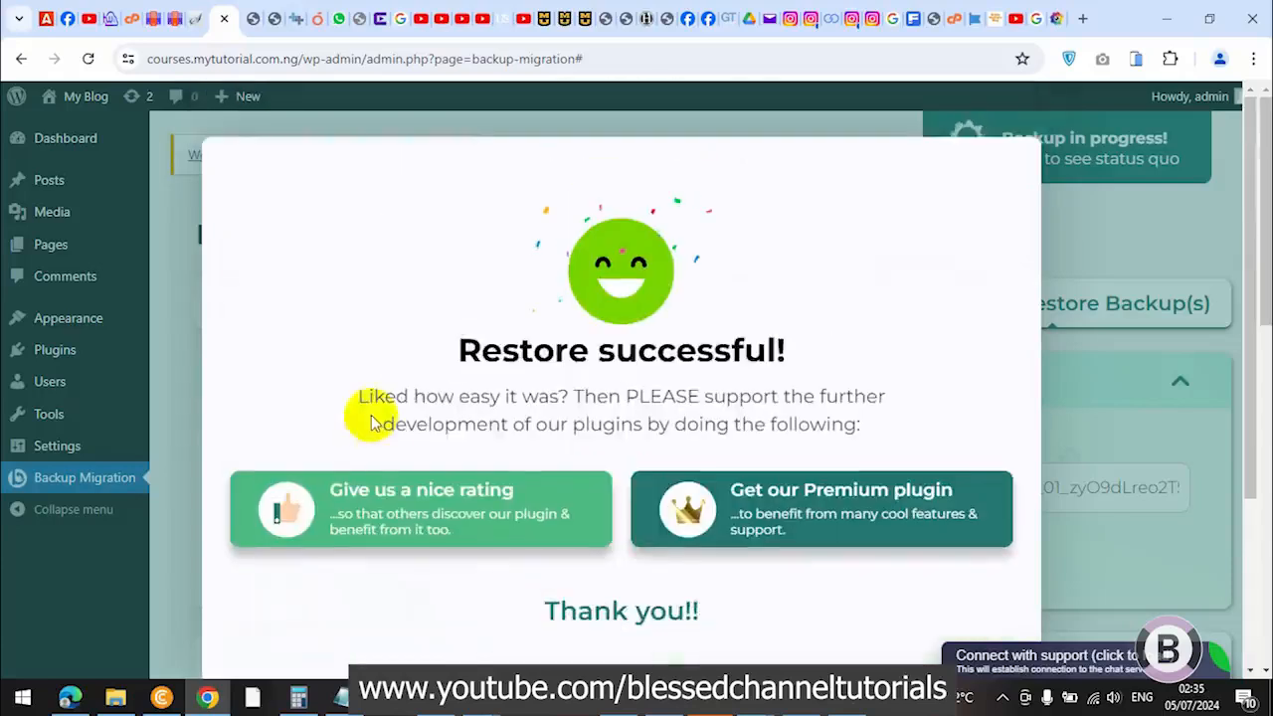
# Open the courses.mytutorial.com.ng homepage and examine the migrated content down the page
pyautogui.click(177, 17)
pyautogui.click(402, 460)
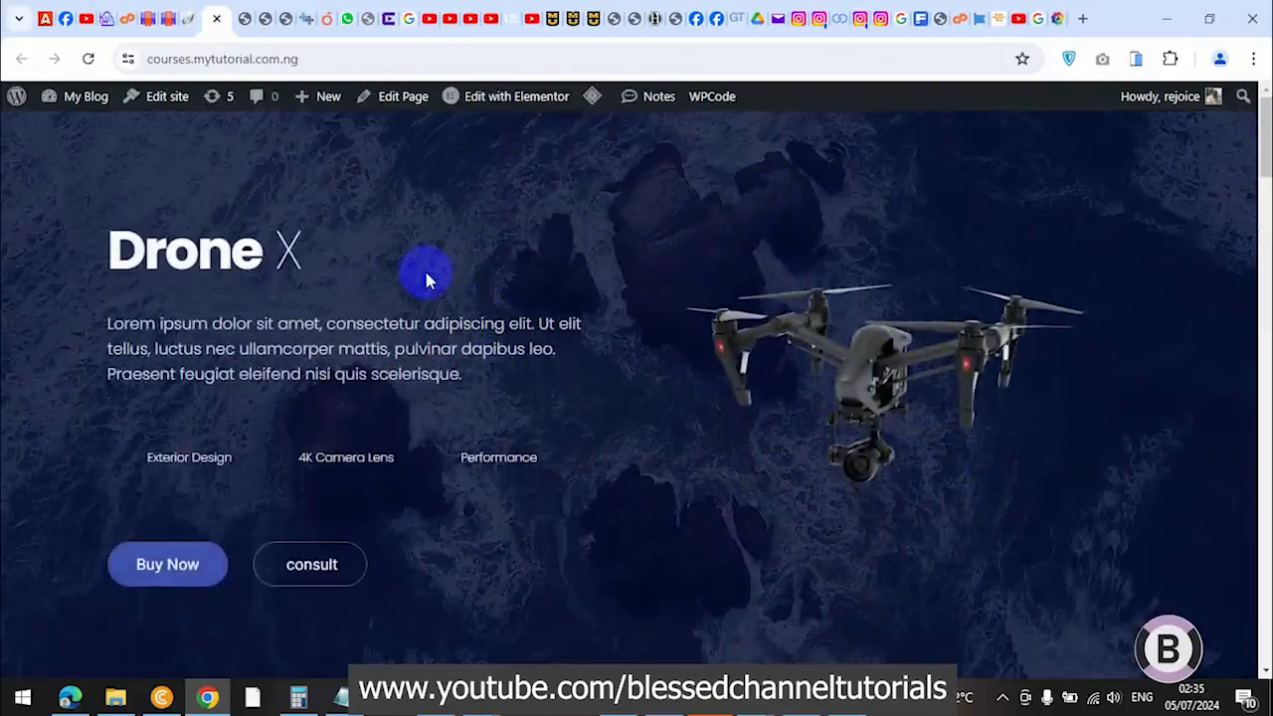
pyautogui.scroll(-5, 269, 216)
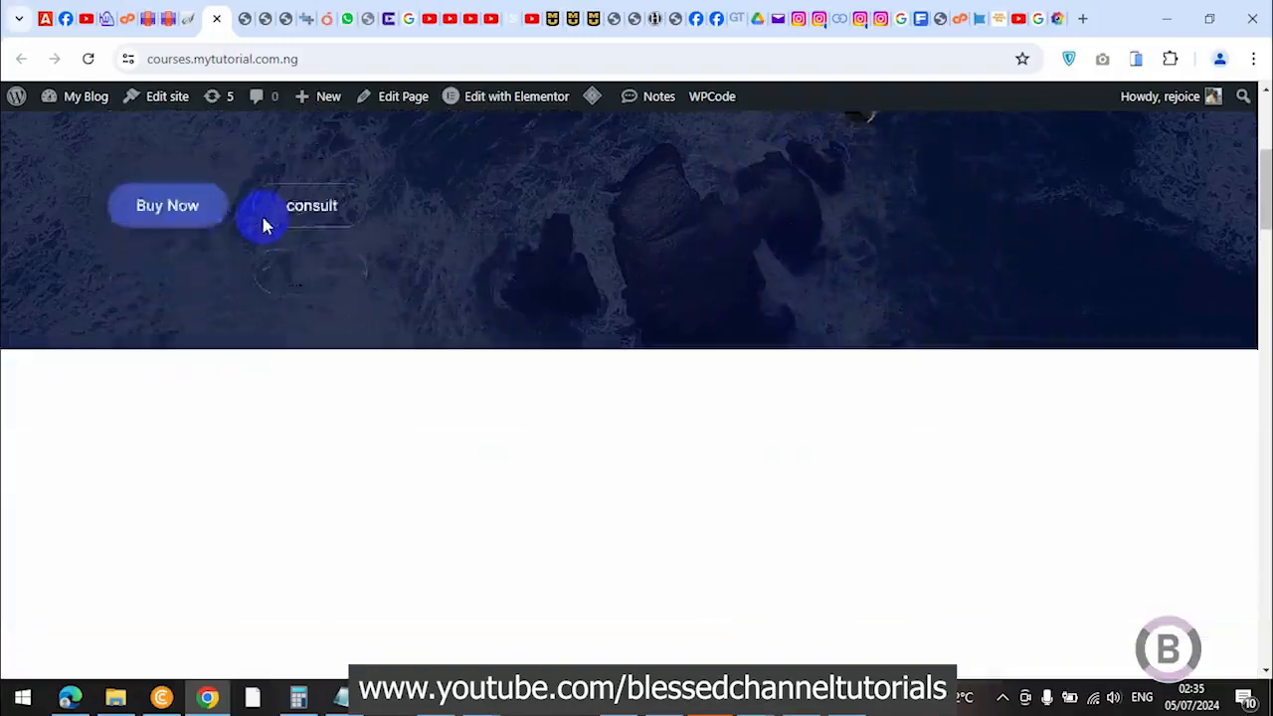
pyautogui.scroll(-8, 262, 217)
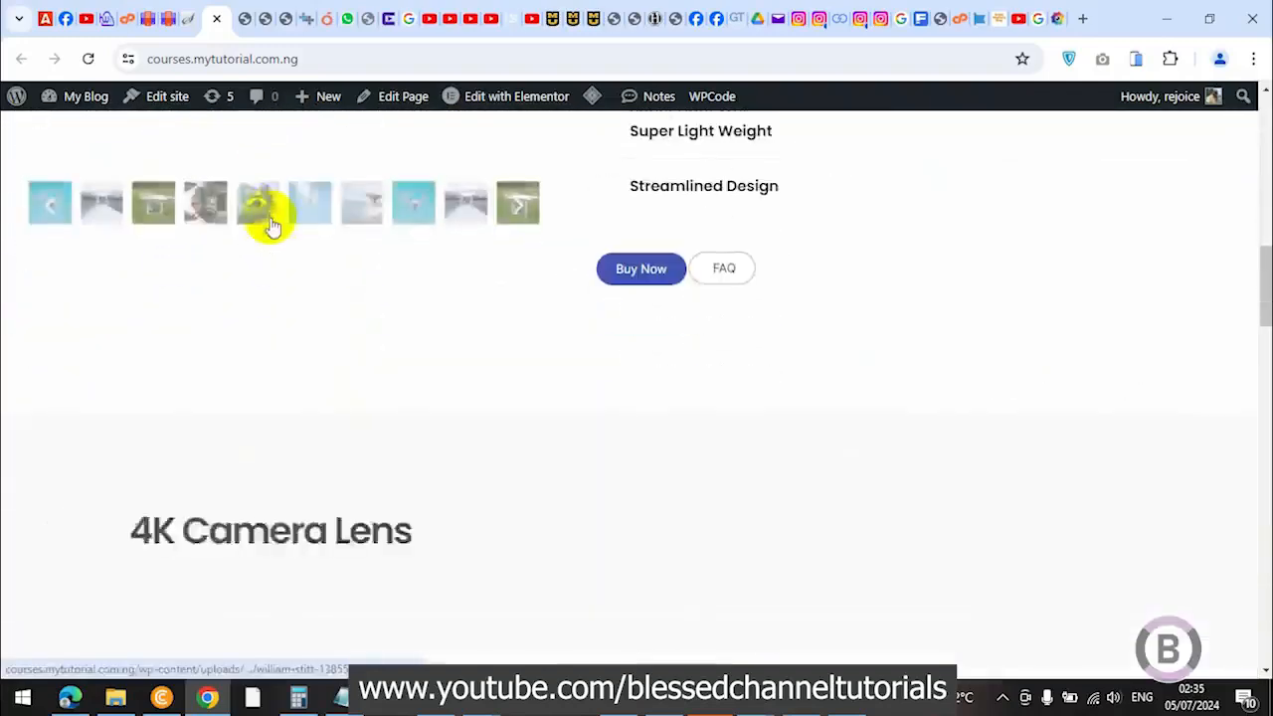